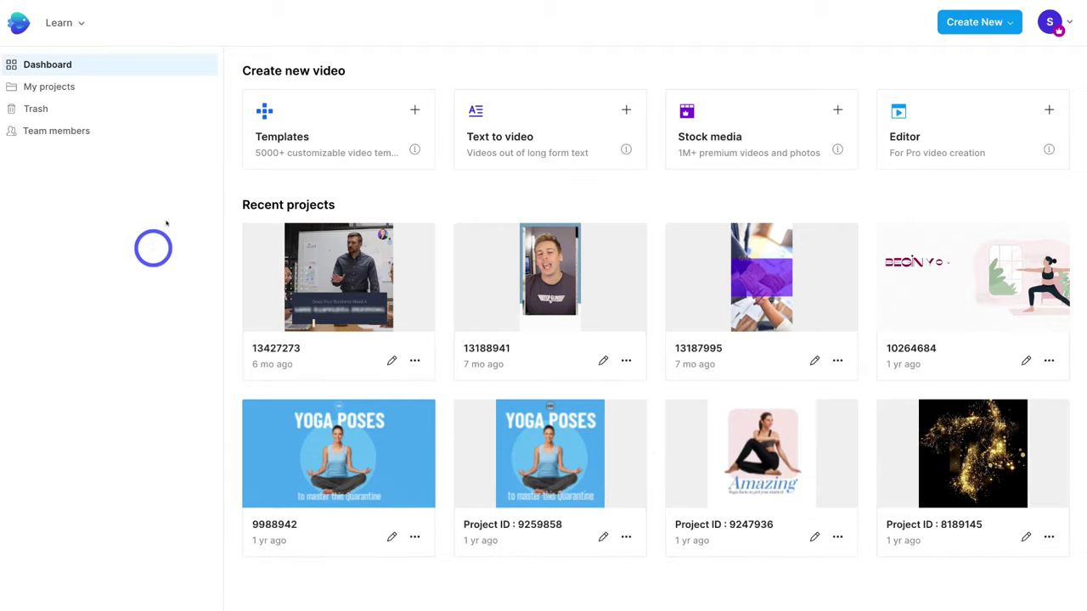
Open the pre-built video templates, check the available filters, and search the templates for "yoga".
click(342, 132)
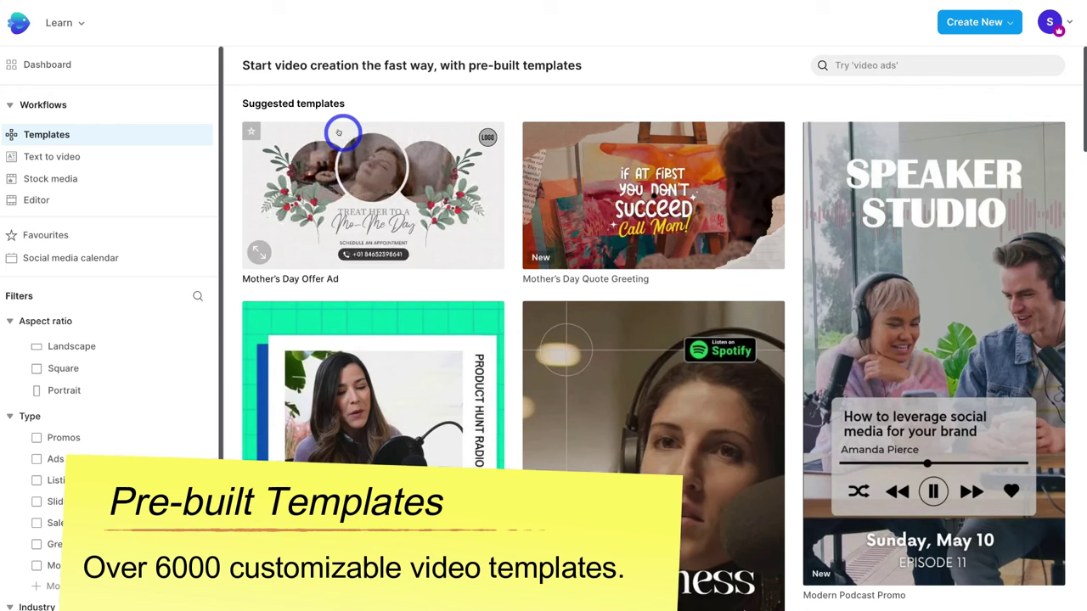
scroll(153, 297, down, 1)
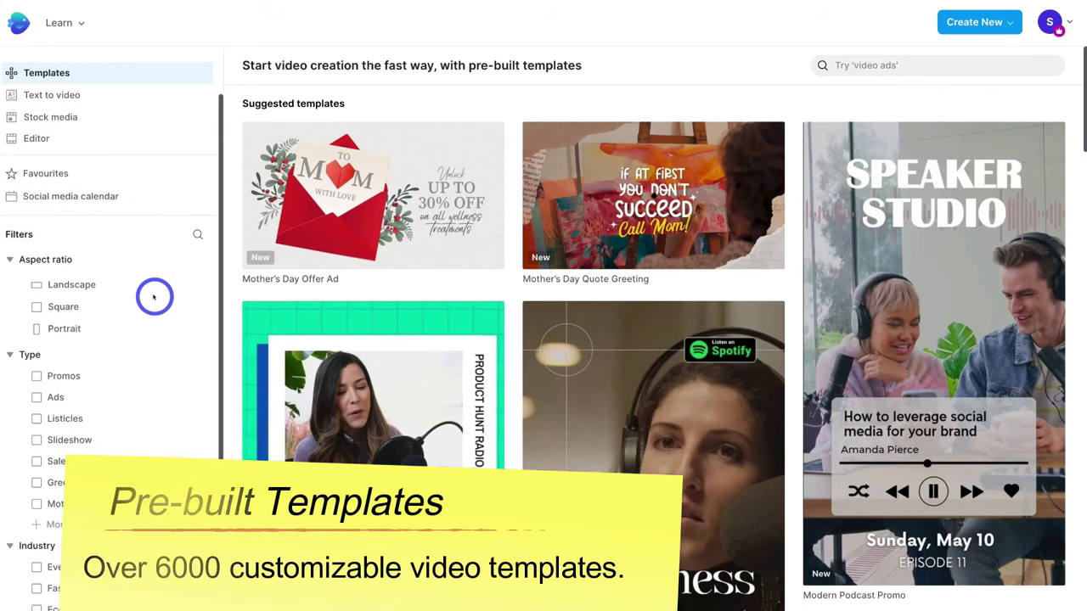
scroll(153, 296, down, 1)
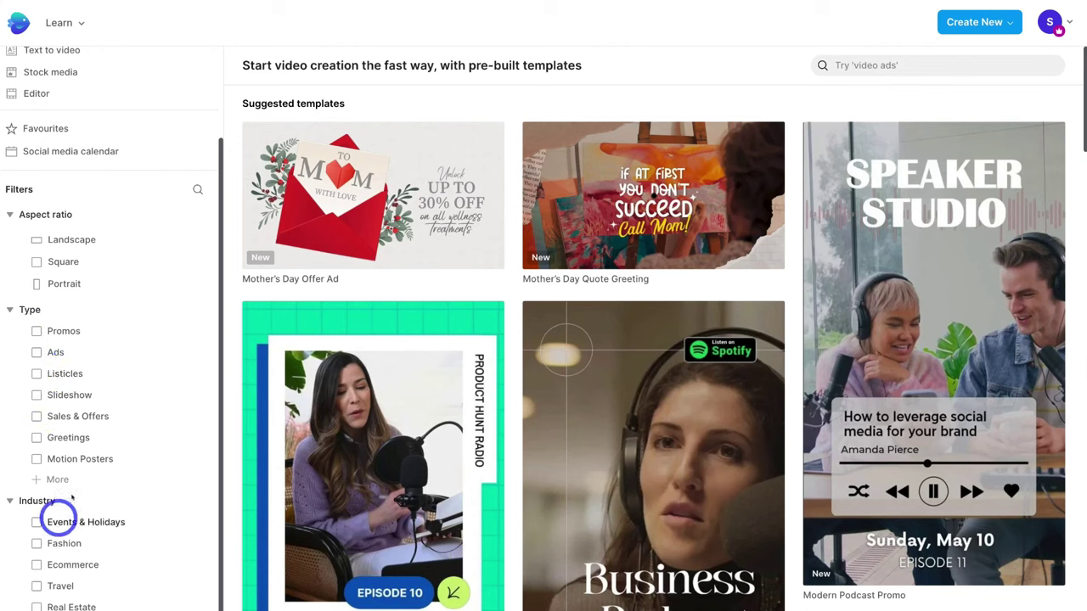
click(850, 68)
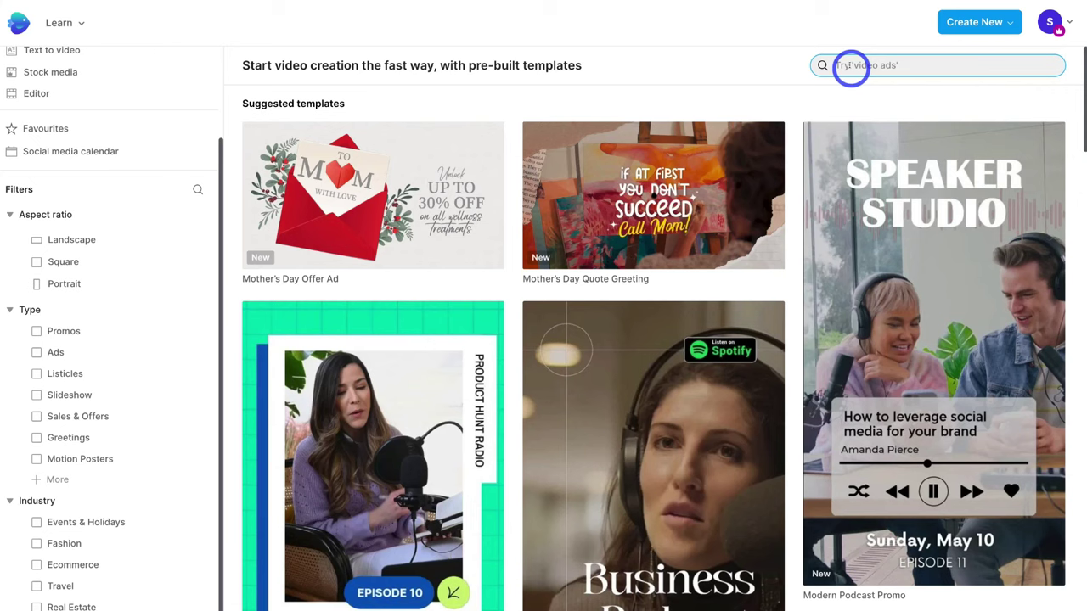
text(yoga)
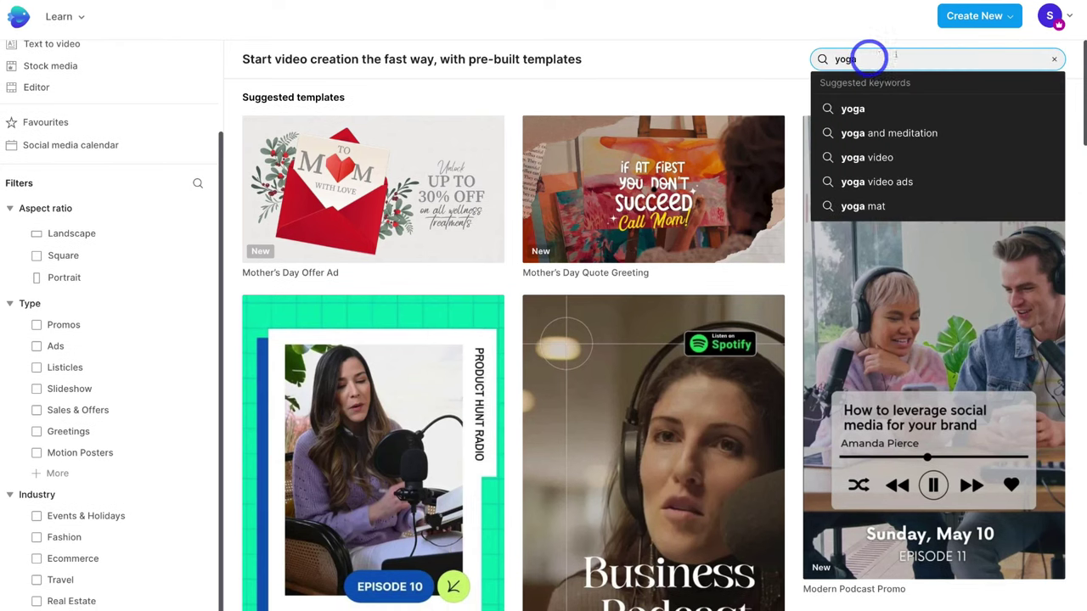
click(887, 109)
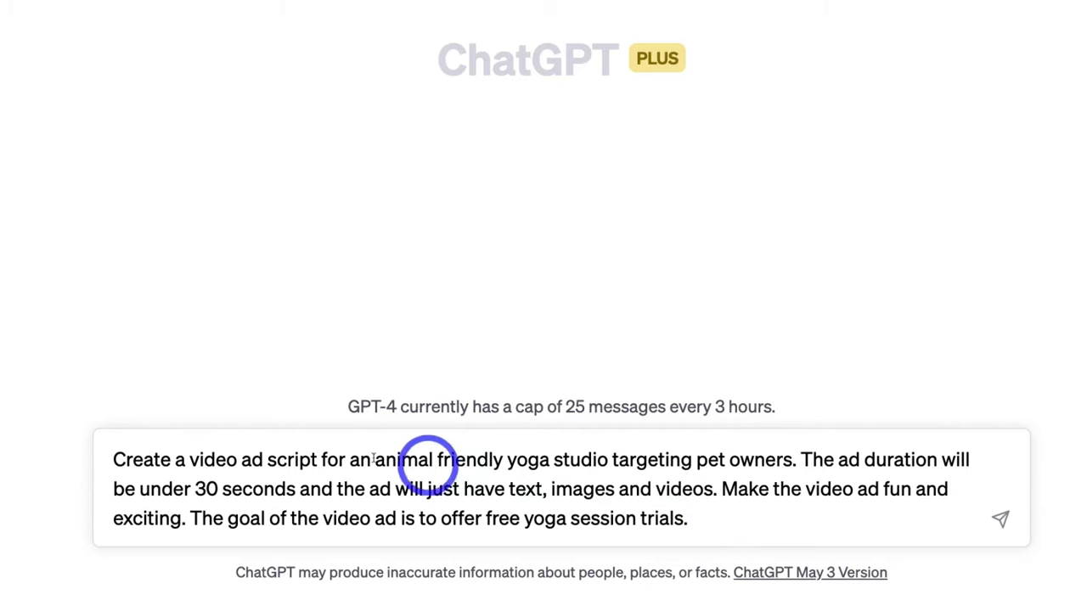
In ChatGPT, review and submit the prompt for an under-30-second video ad script for an animal friendly yoga studio offering free session trials.
click(316, 459)
drag(317, 459, 111, 458)
drag(376, 459, 718, 491)
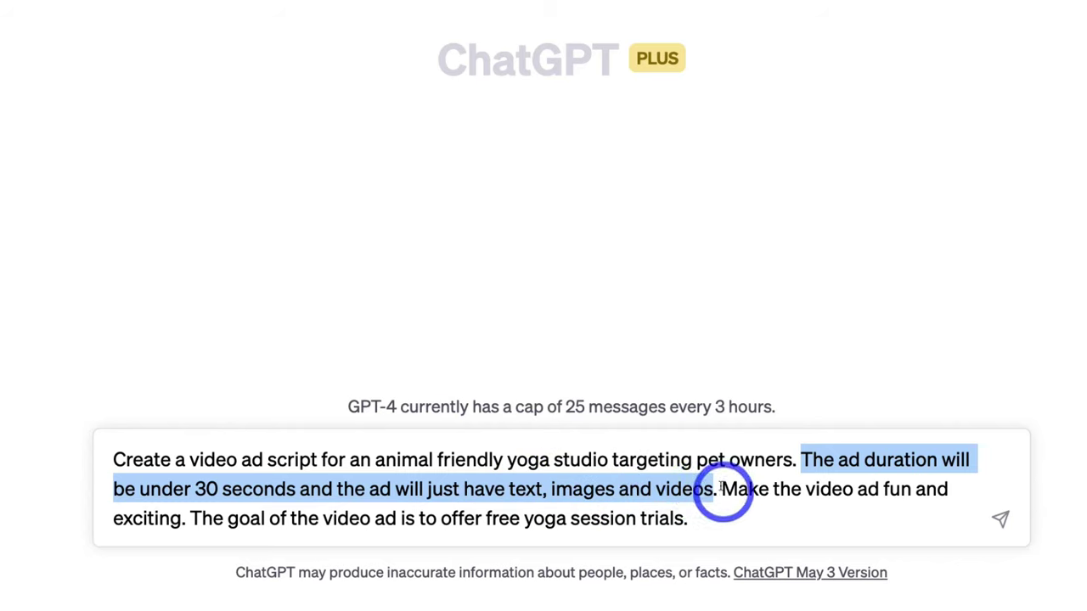
drag(722, 490, 686, 522)
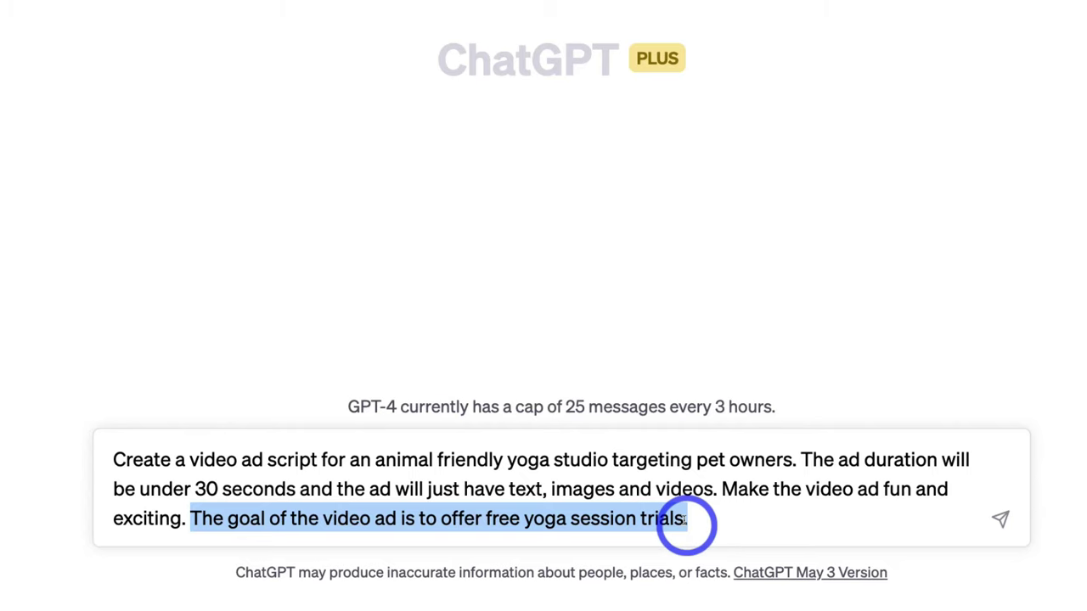
click(710, 512)
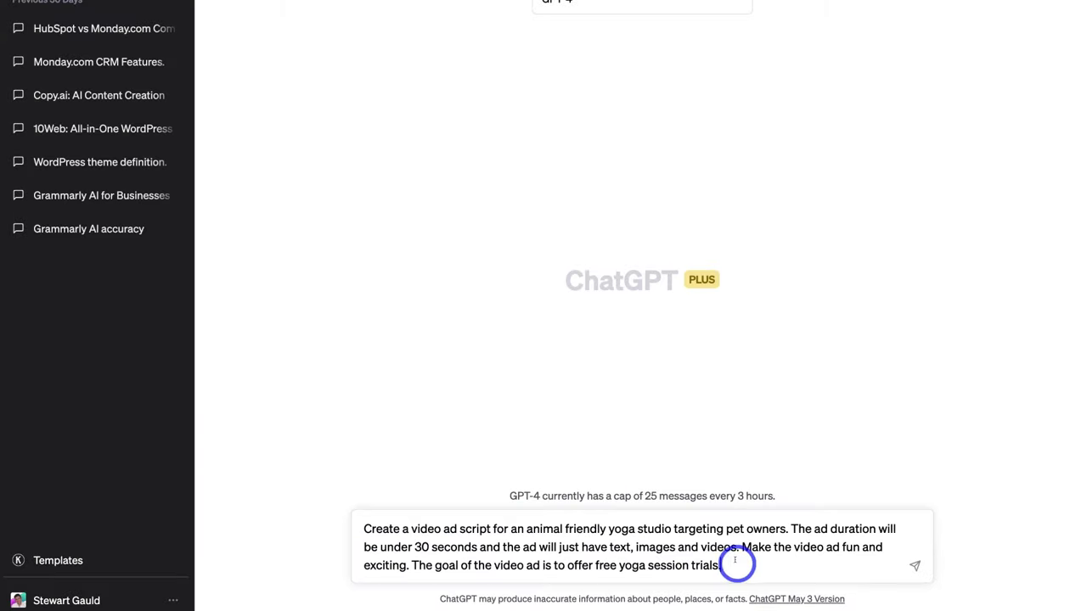
click(913, 566)
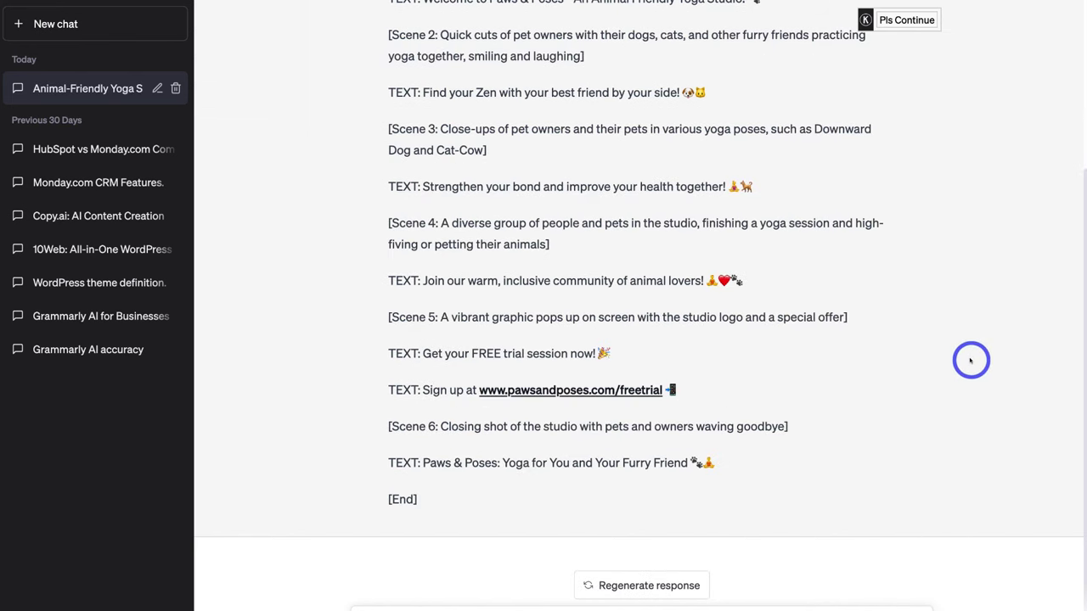
Read through the generated ad script, examining the scene descriptions and the on-screen text for each scene.
scroll(970, 360, up, 1)
scroll(971, 360, up, 2)
scroll(970, 360, down, 1)
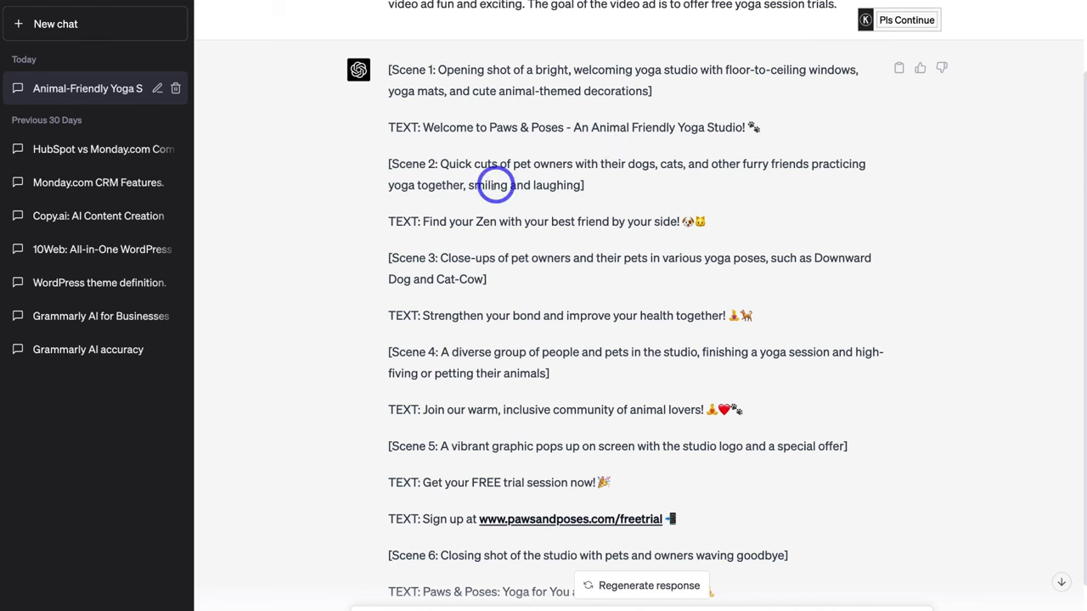
scroll(896, 292, down, 1)
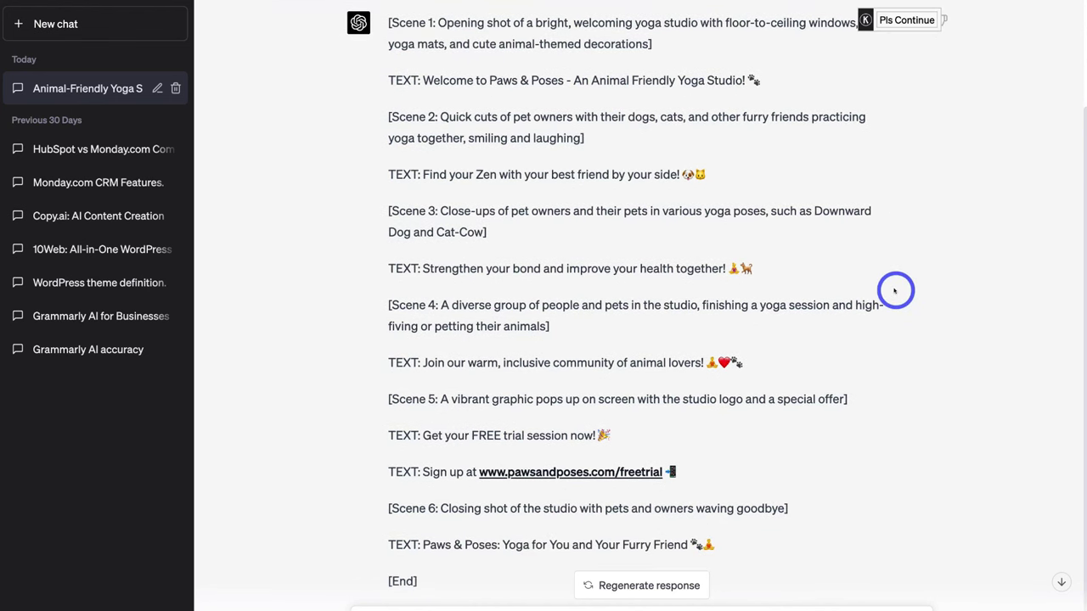
scroll(896, 292, down, 1)
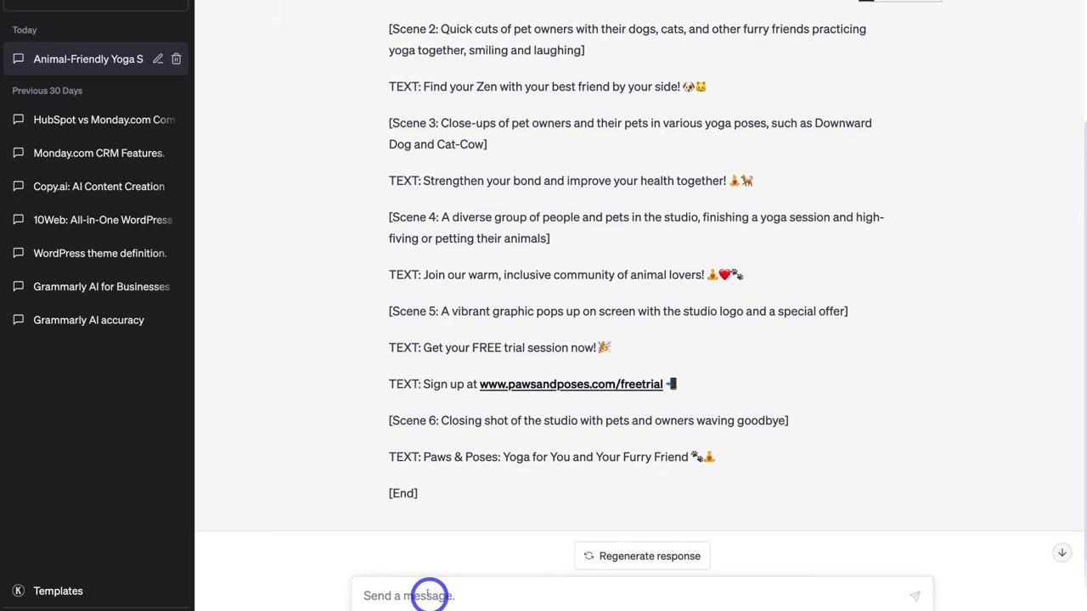
scroll(567, 416, up, 3)
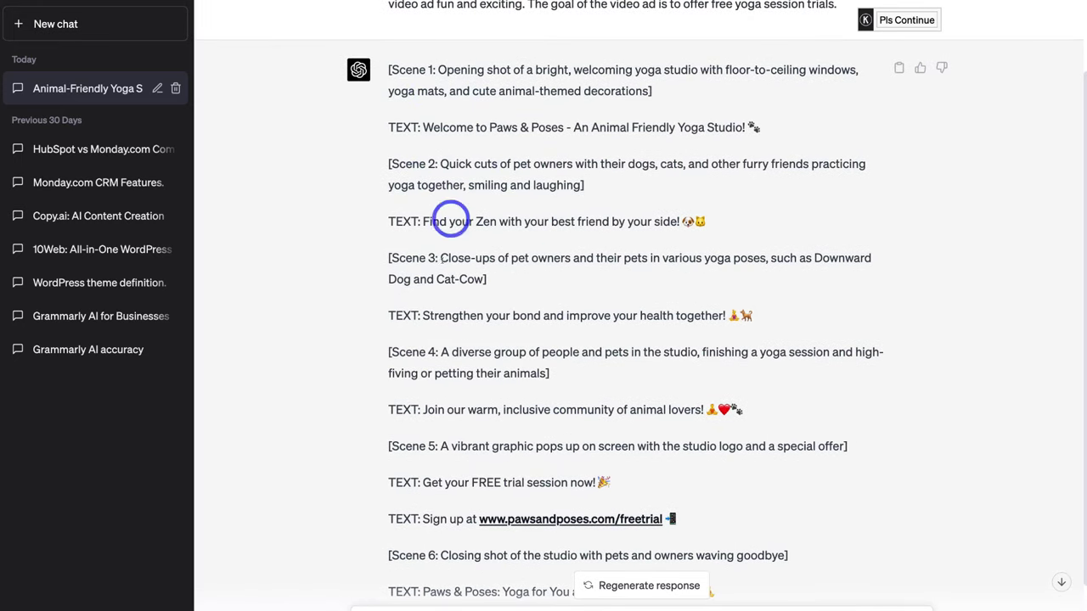
scroll(438, 288, down, 1)
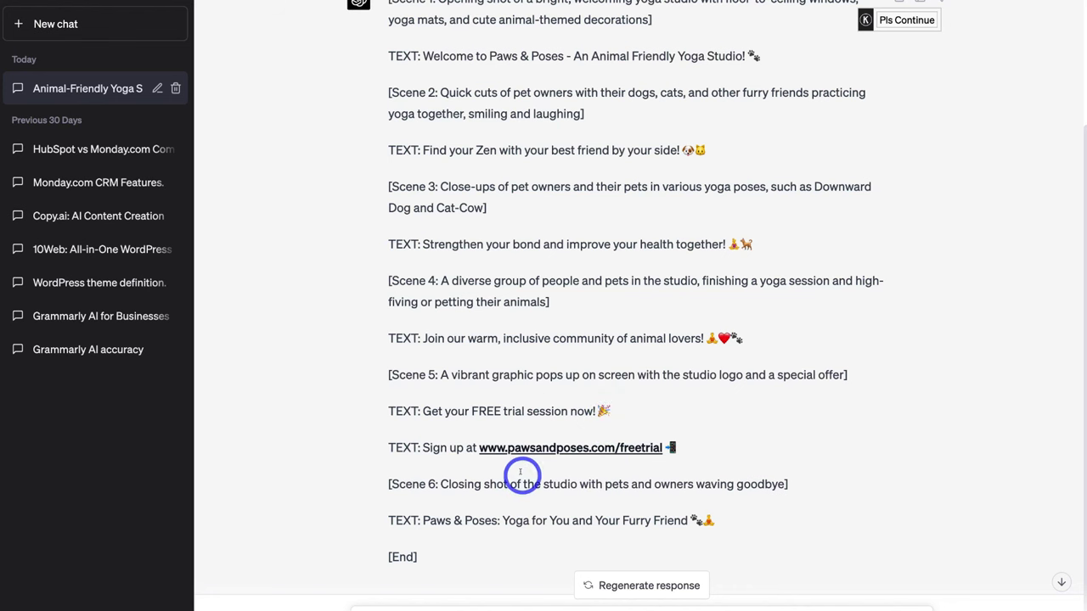
scroll(520, 474, up, 1)
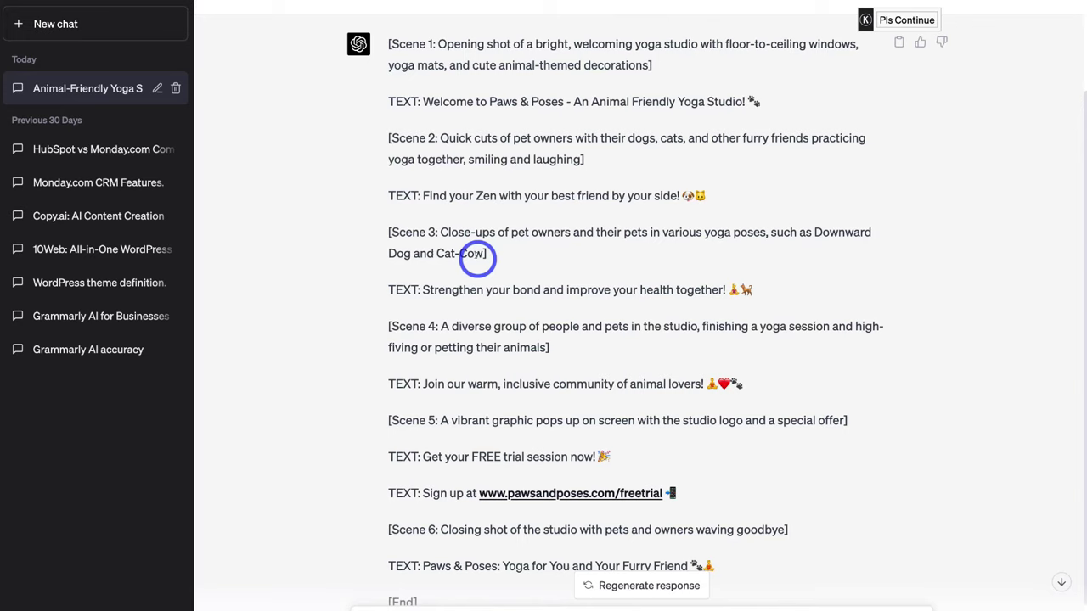
scroll(849, 146, up, 1)
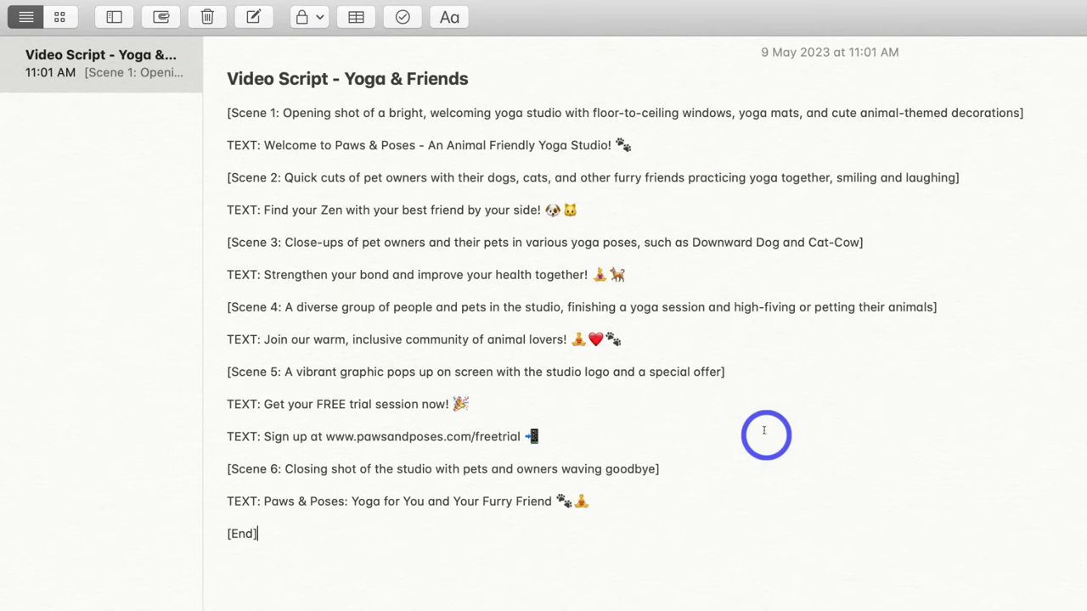
In the Notes script, replace "Paws & Poses" in the Scene 1 text with "Yoga & Friends" and select that welcome line.
drag(415, 145, 336, 145)
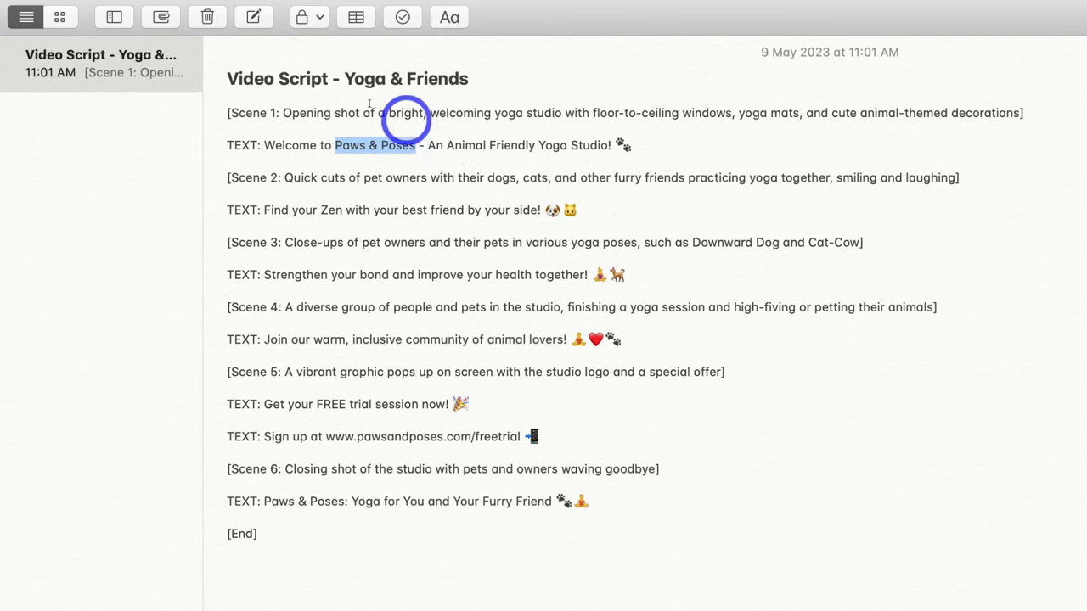
text(Yoga & Friends)
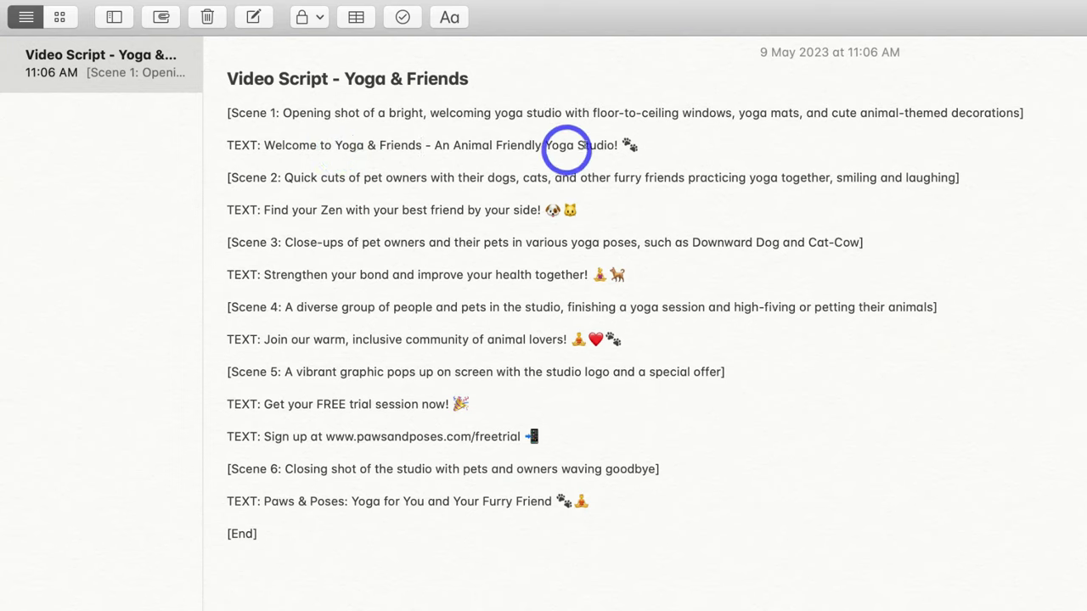
drag(650, 146, 264, 145)
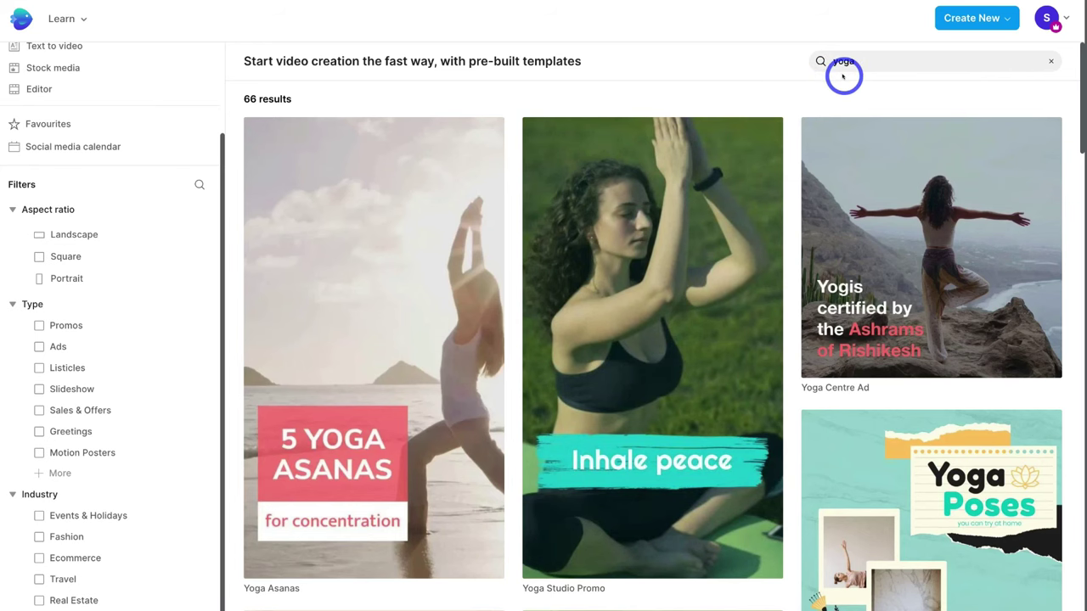
Back in InVideo, filter the yoga templates to Landscape and start a project from the "Yoga 101: A Basic Guide" template.
click(79, 236)
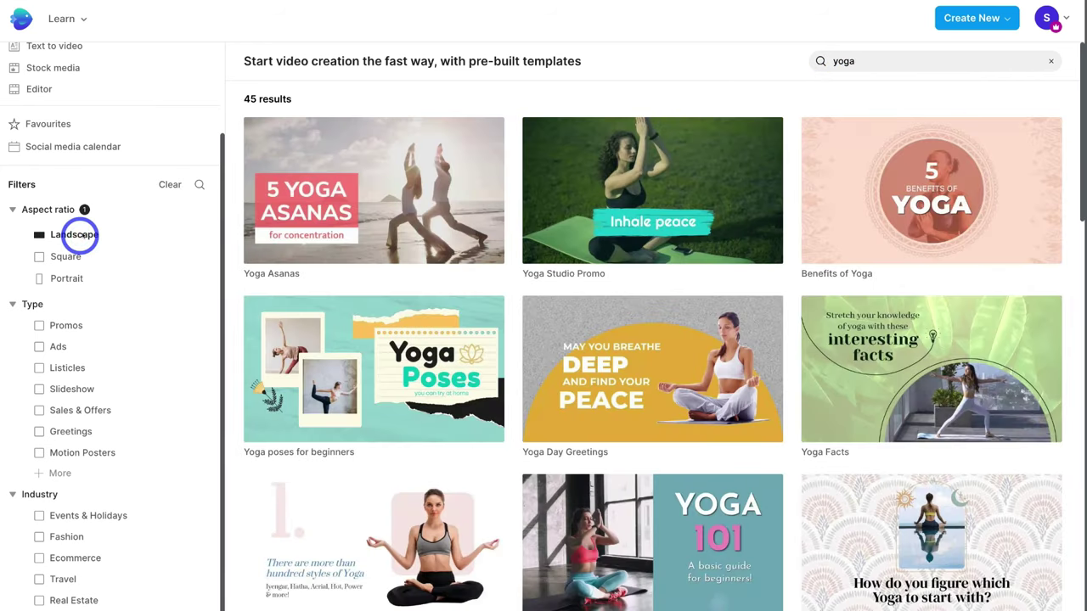
scroll(531, 318, down, 1)
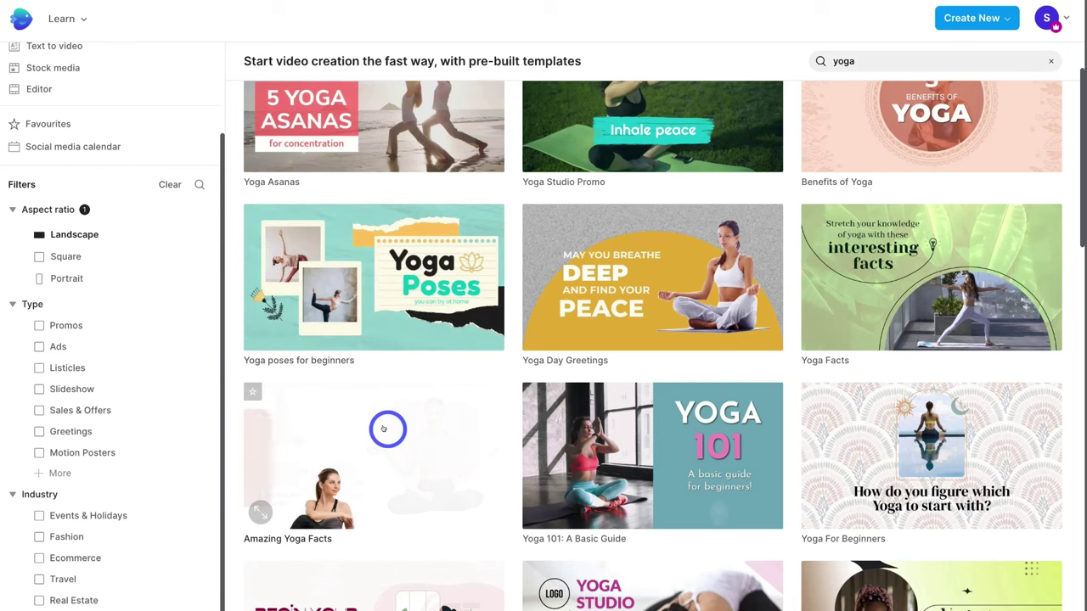
click(651, 436)
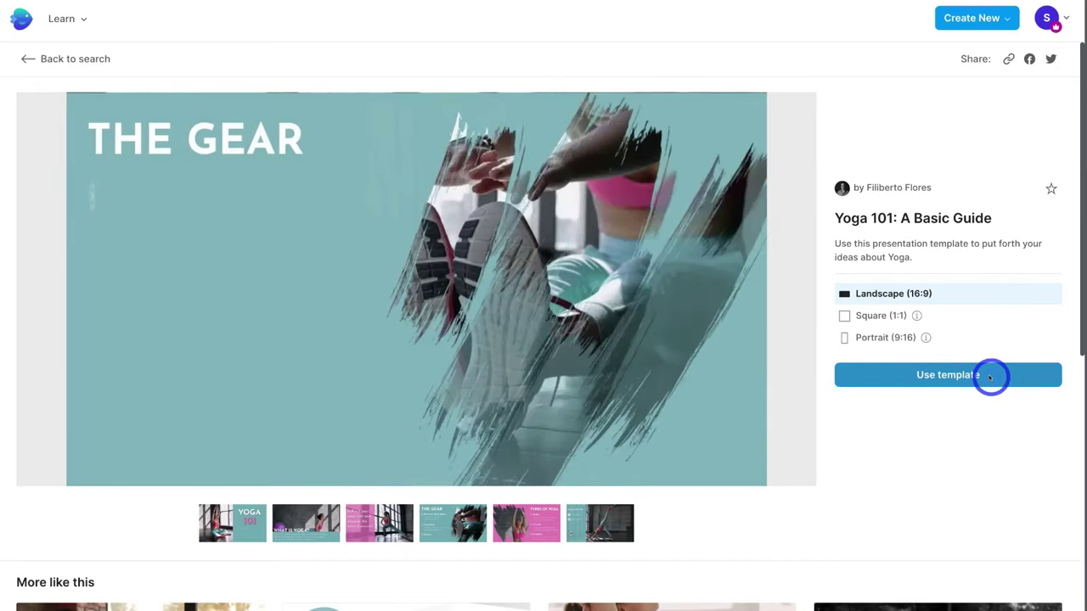
click(990, 377)
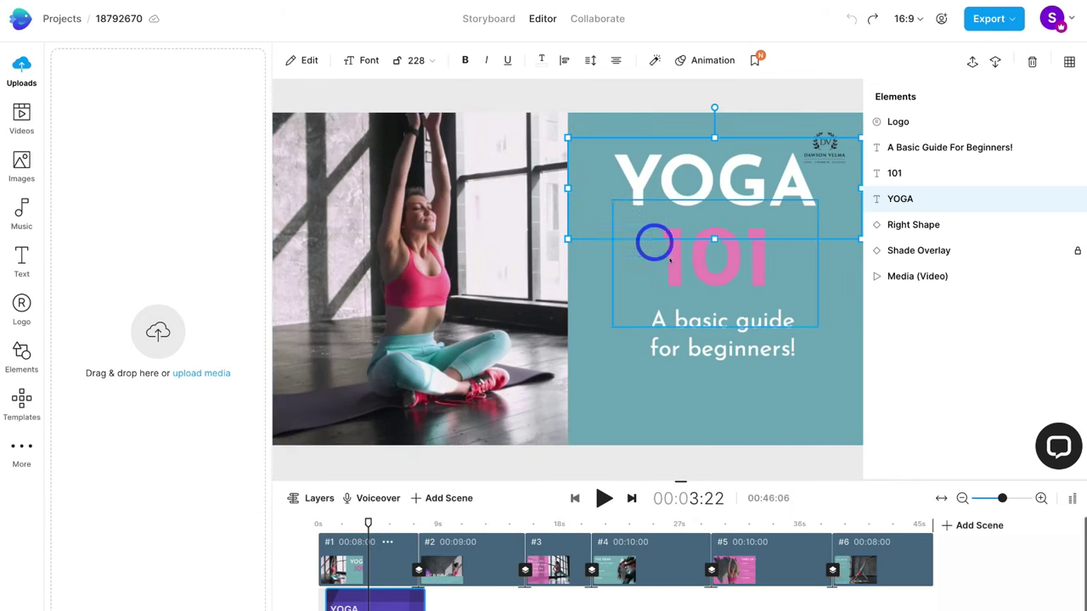
click(693, 342)
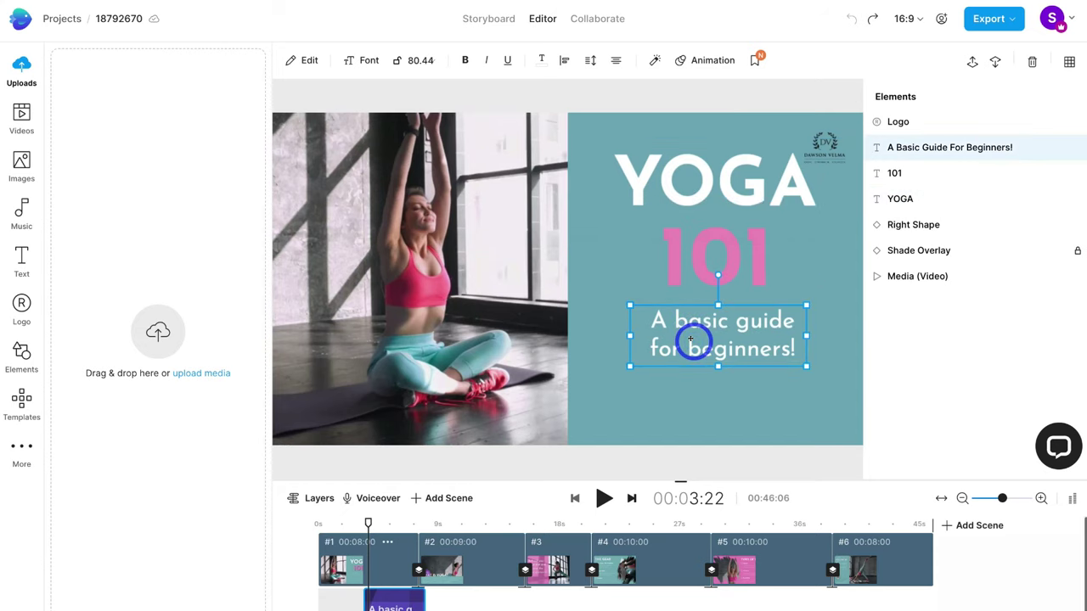
click(476, 262)
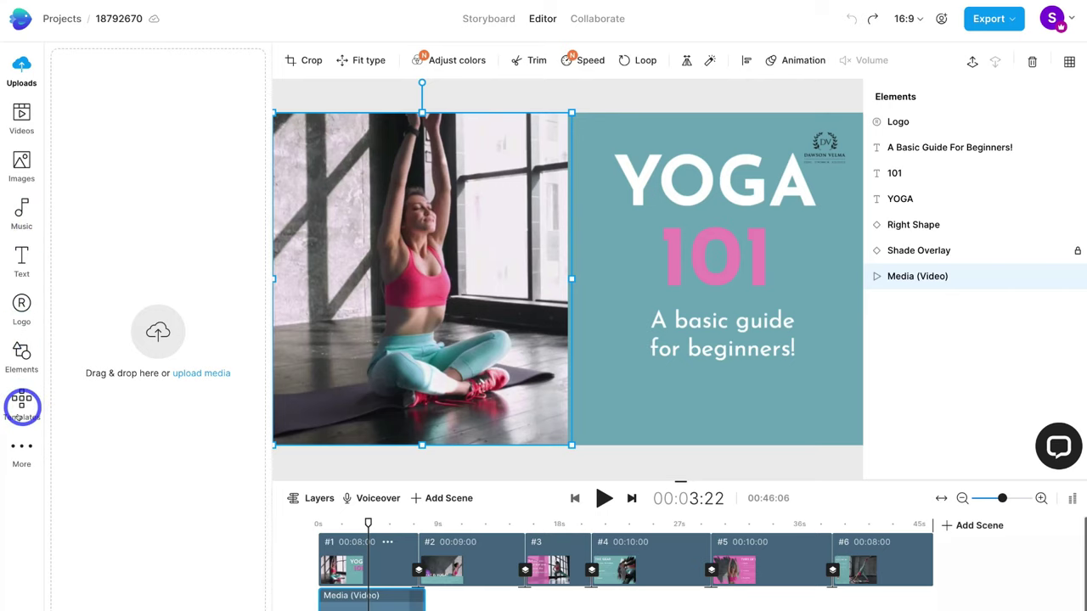
scroll(22, 365, down, 1)
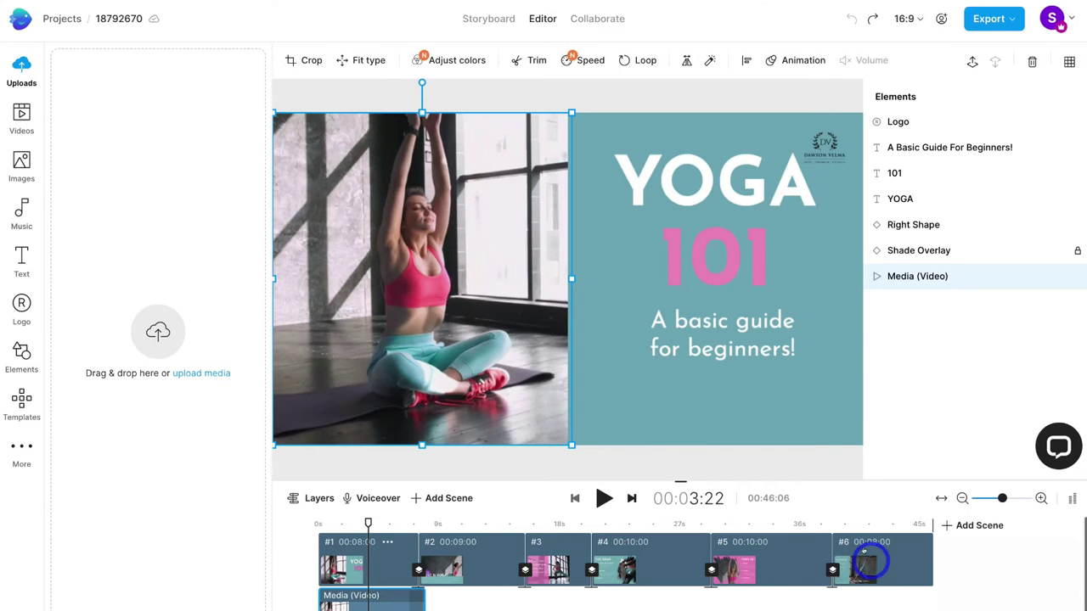
click(720, 329)
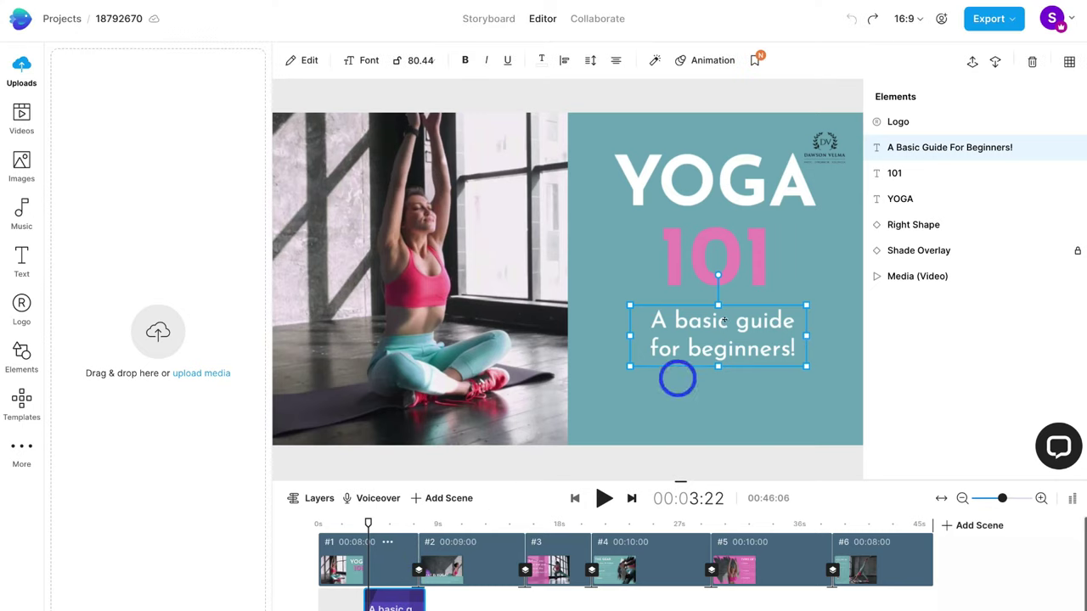
Replace the first scene's logo with the uploaded file "Yoga and friends white.png" and enlarge it slightly.
click(817, 150)
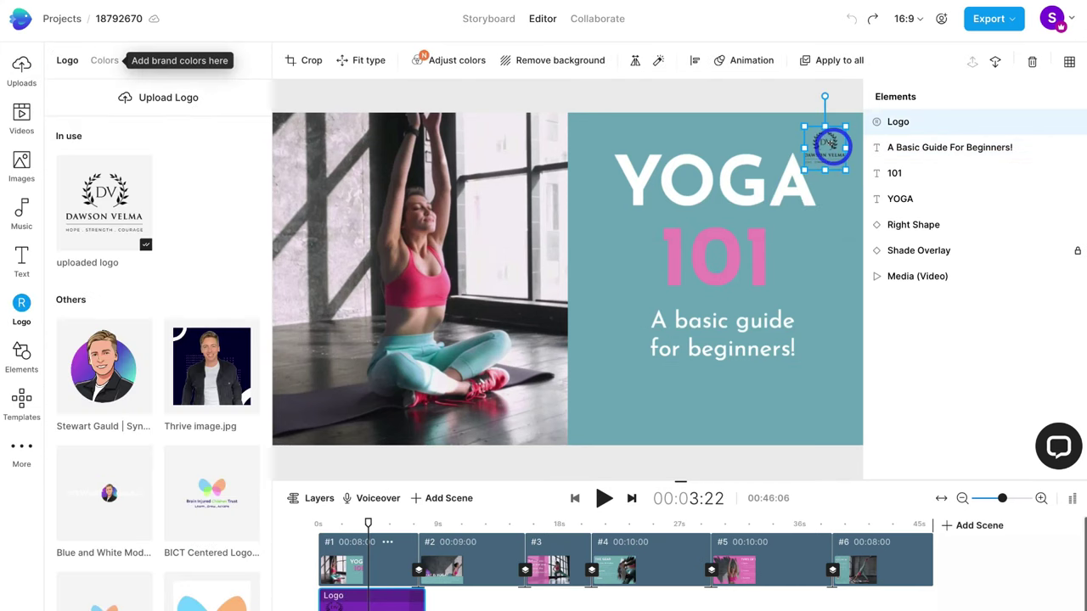
click(162, 101)
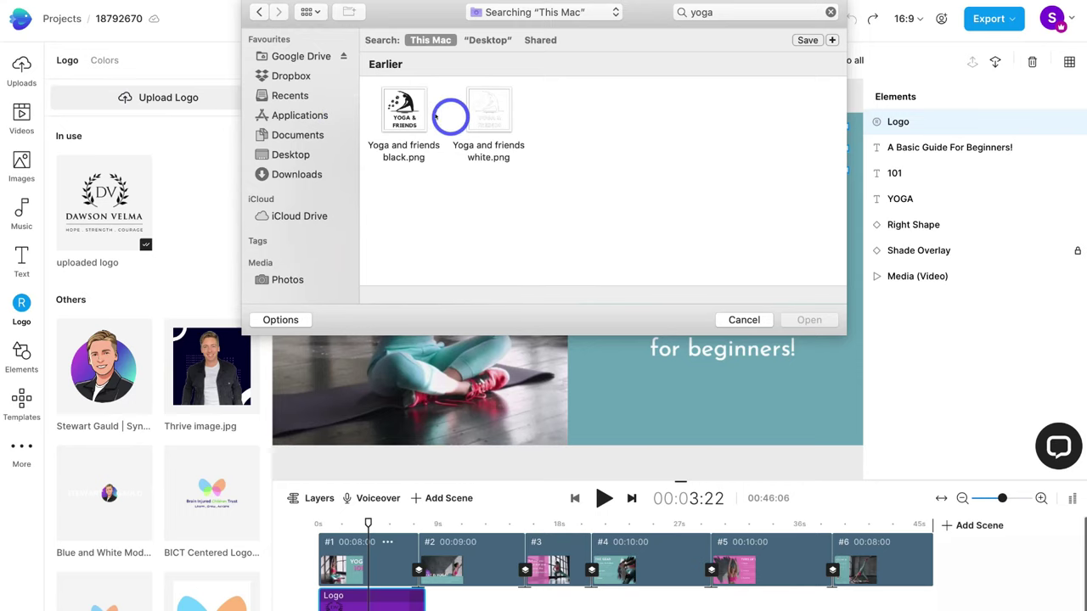
click(491, 111)
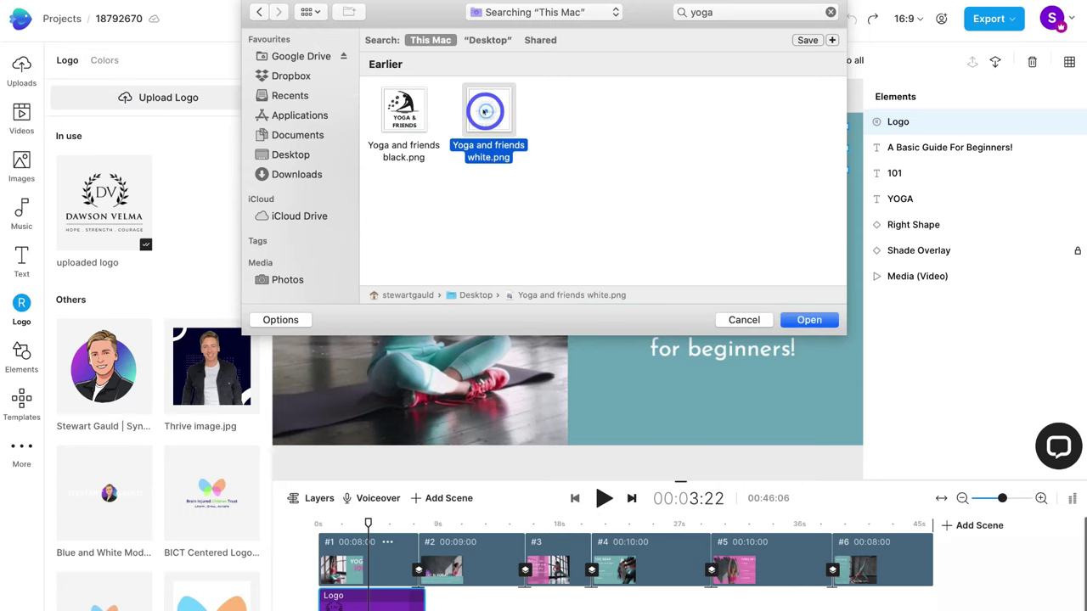
click(809, 321)
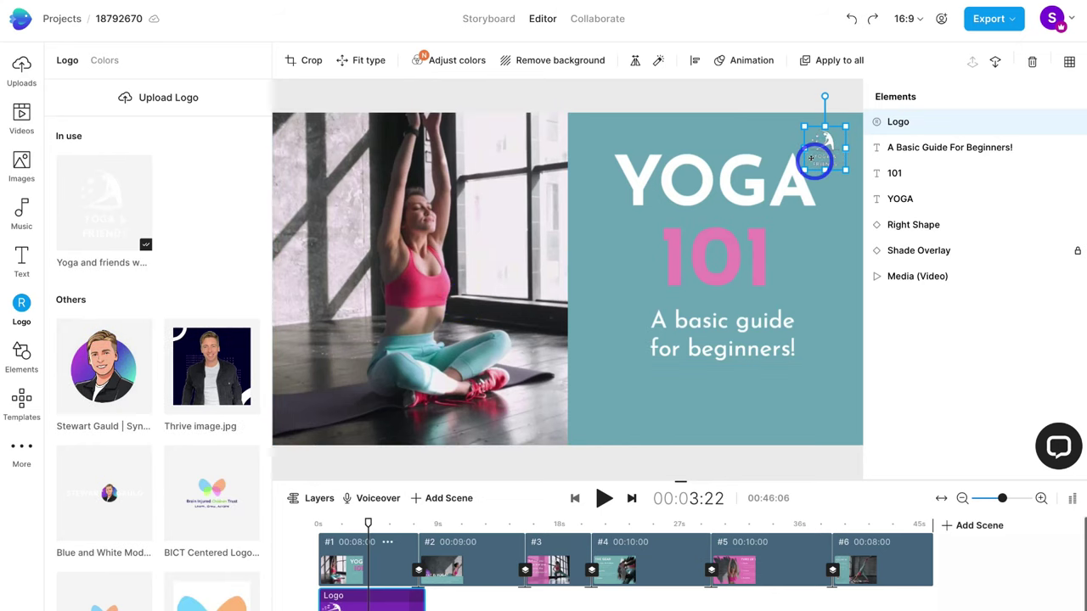
drag(846, 125, 858, 116)
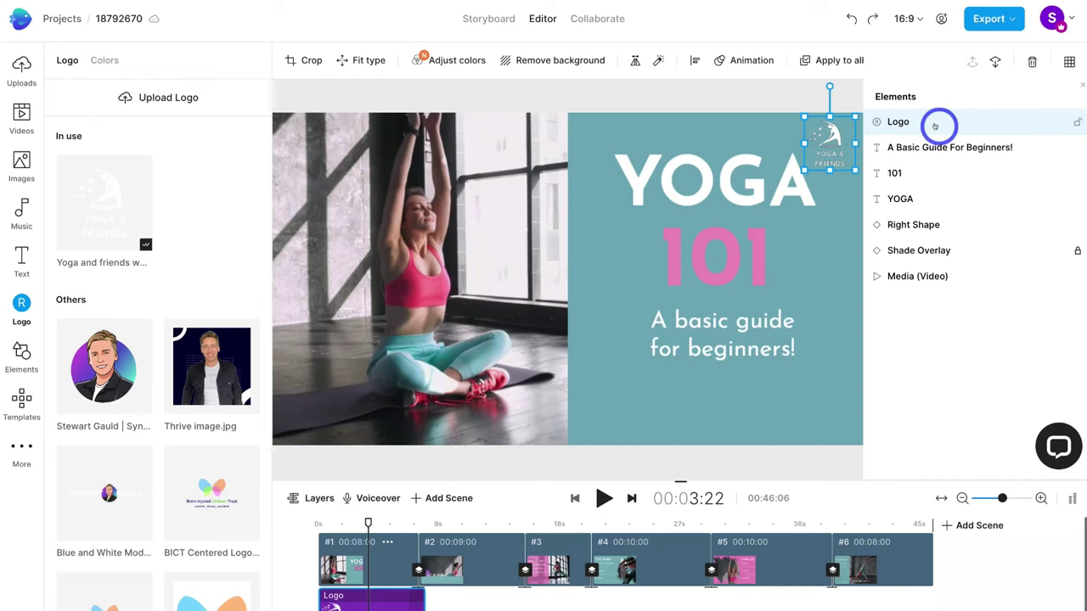
Change the first scene's "YOGA" title to "YOGA &", shrink it and place it just below the logo.
click(715, 172)
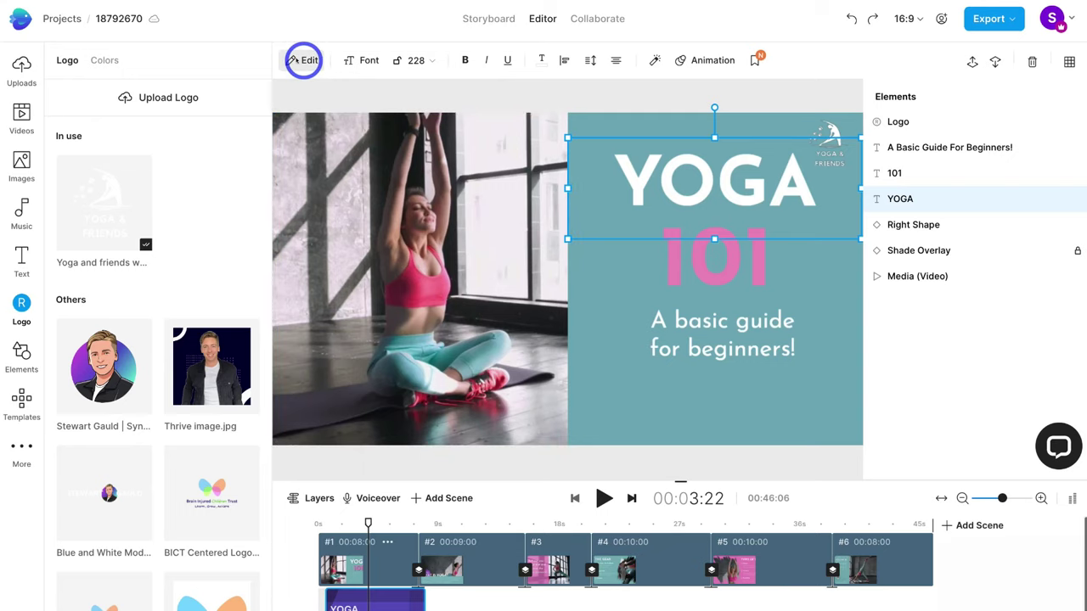
click(303, 60)
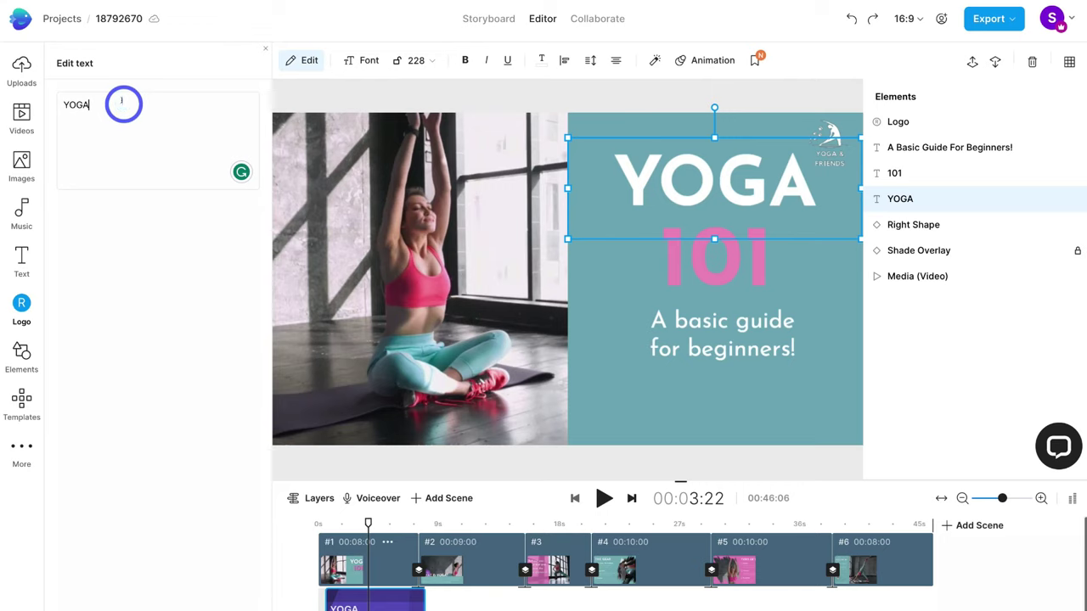
text(&)
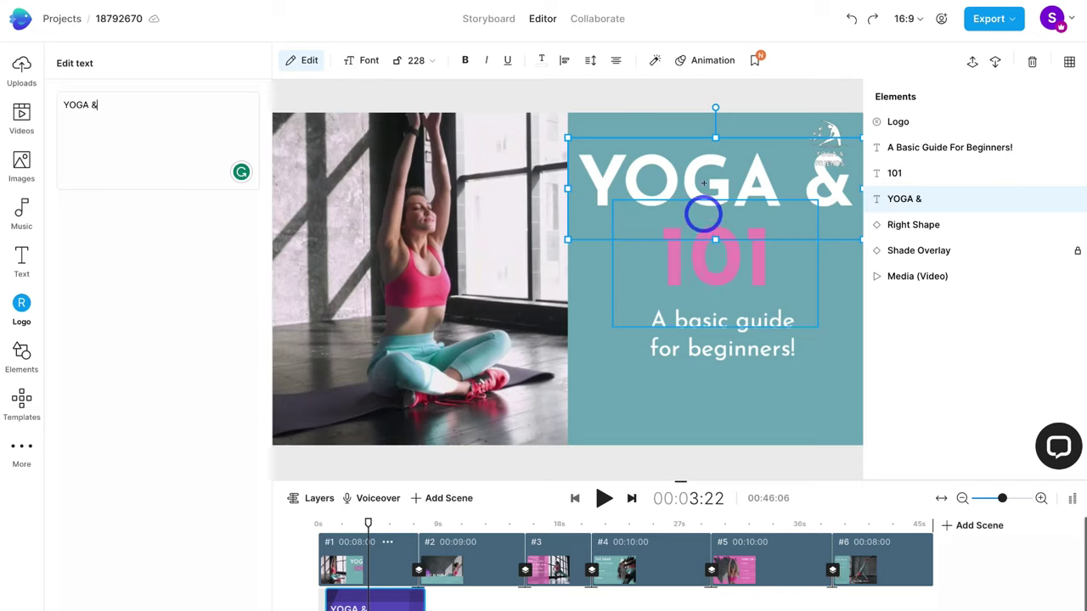
drag(566, 239, 682, 209)
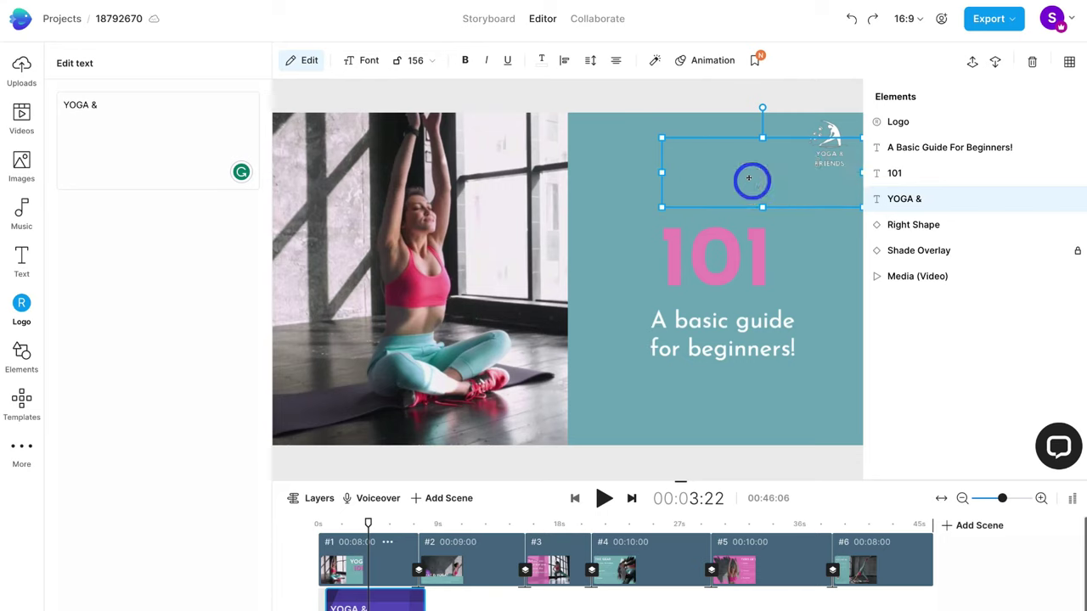
drag(749, 175, 703, 214)
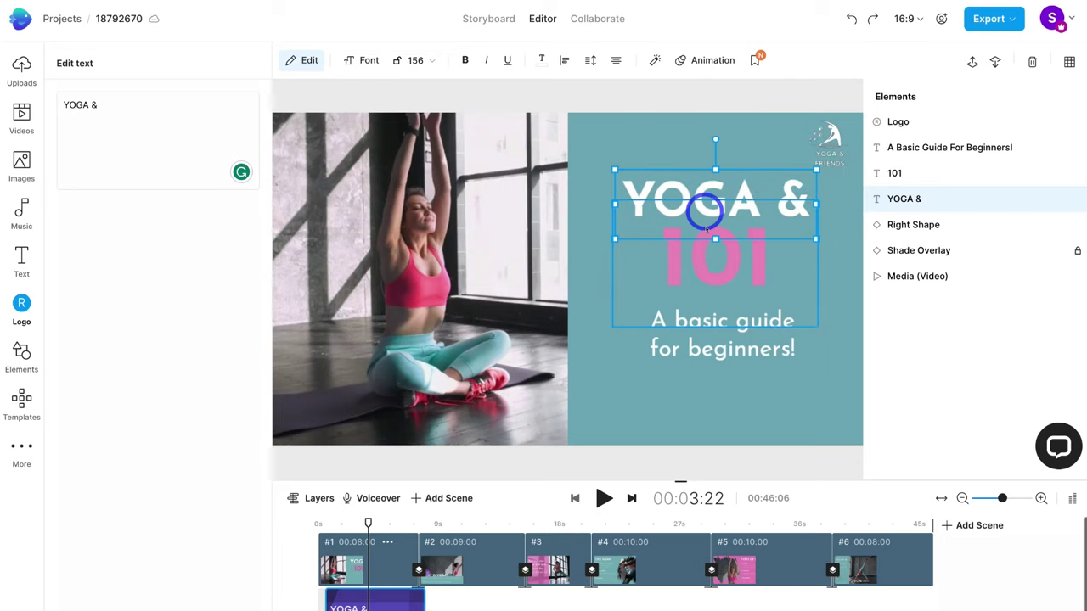
Replace the pink "101" with "Friends", set its font size to 160 and move it directly under "YOGA &".
click(721, 270)
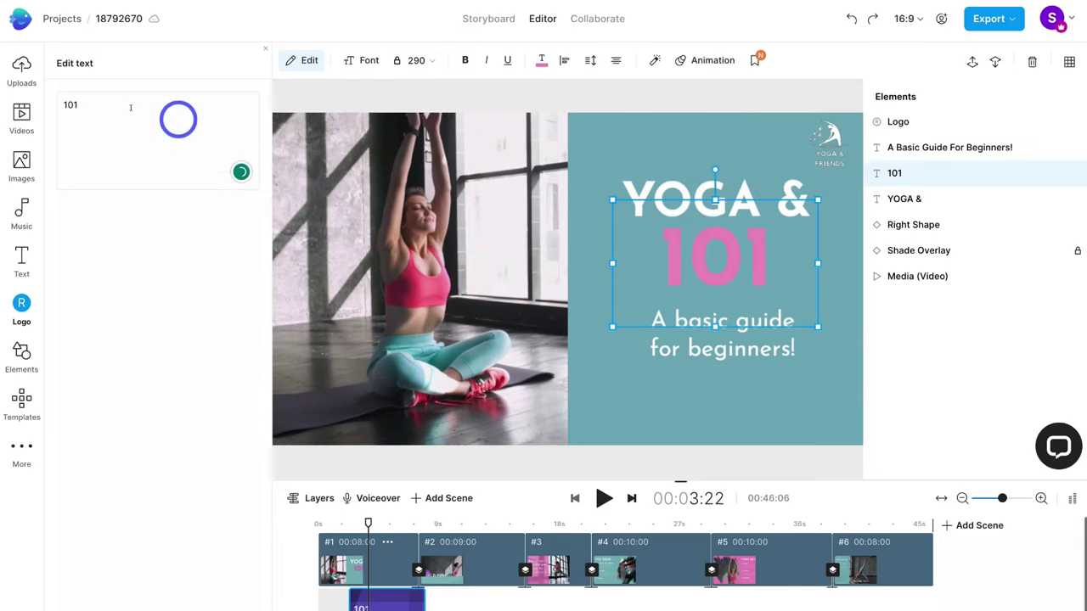
double_click(69, 105)
text(Friends)
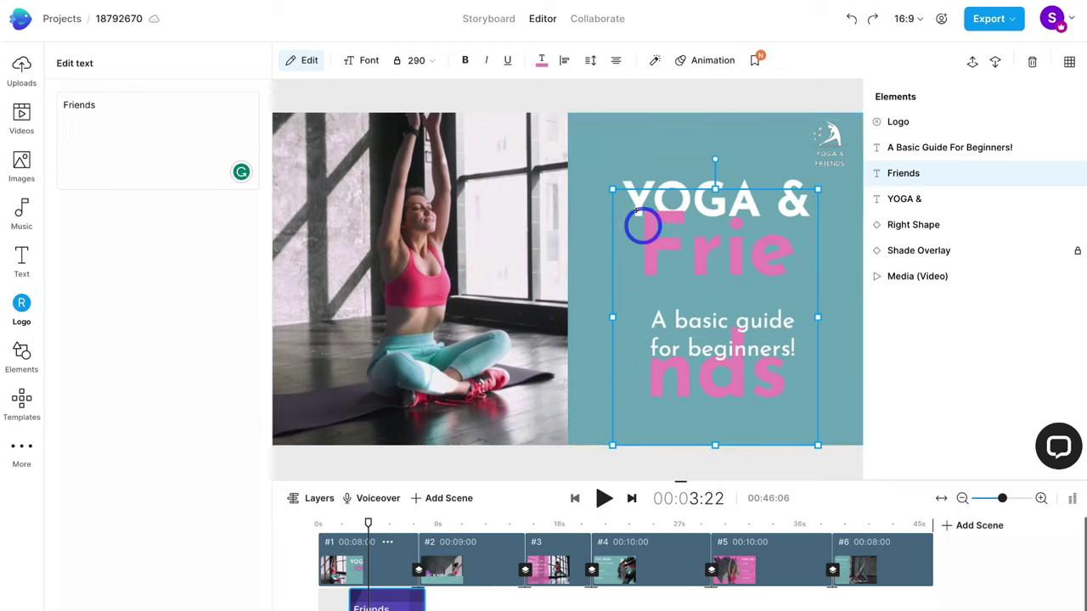
click(427, 60)
scroll(422, 114, down, 5)
click(421, 177)
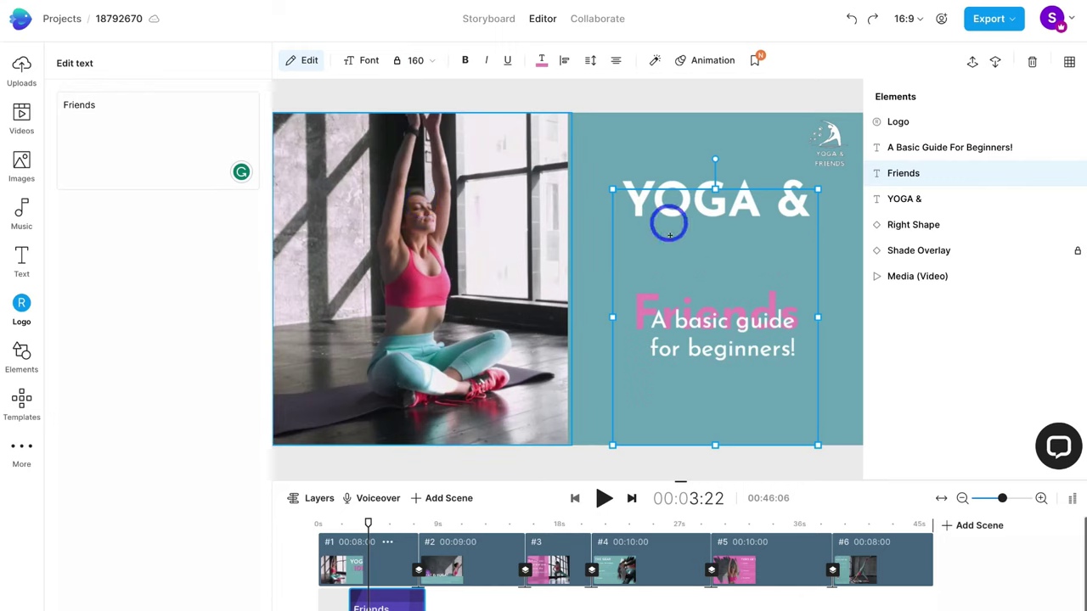
drag(709, 280, 713, 217)
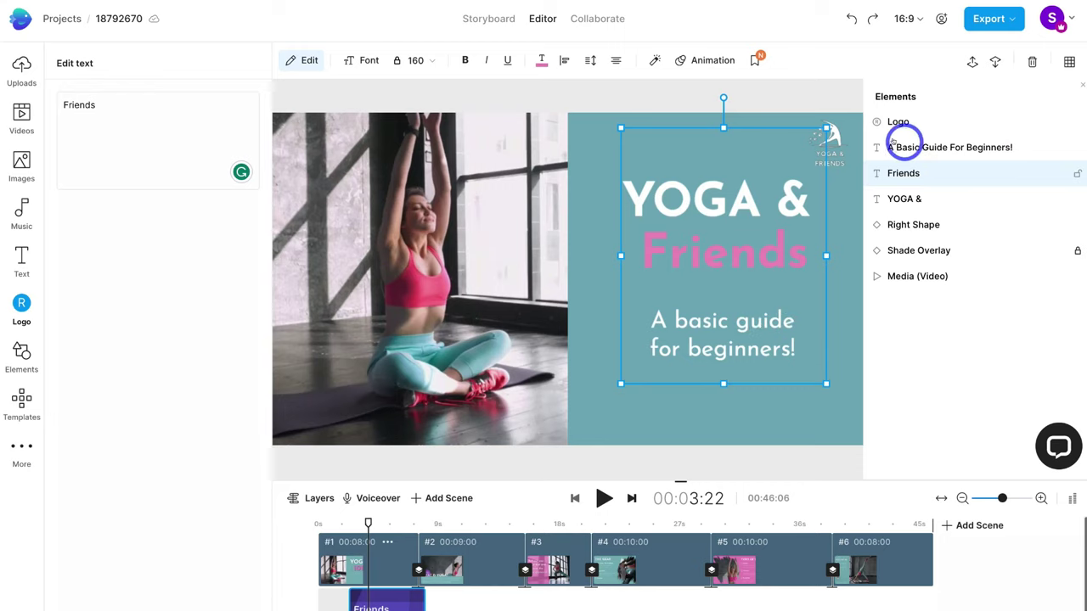
Copy the Scene 1 welcome line, without its emoji, from the Notes script and replace "A basic guide for beginners!" in InVideo with it.
click(939, 143)
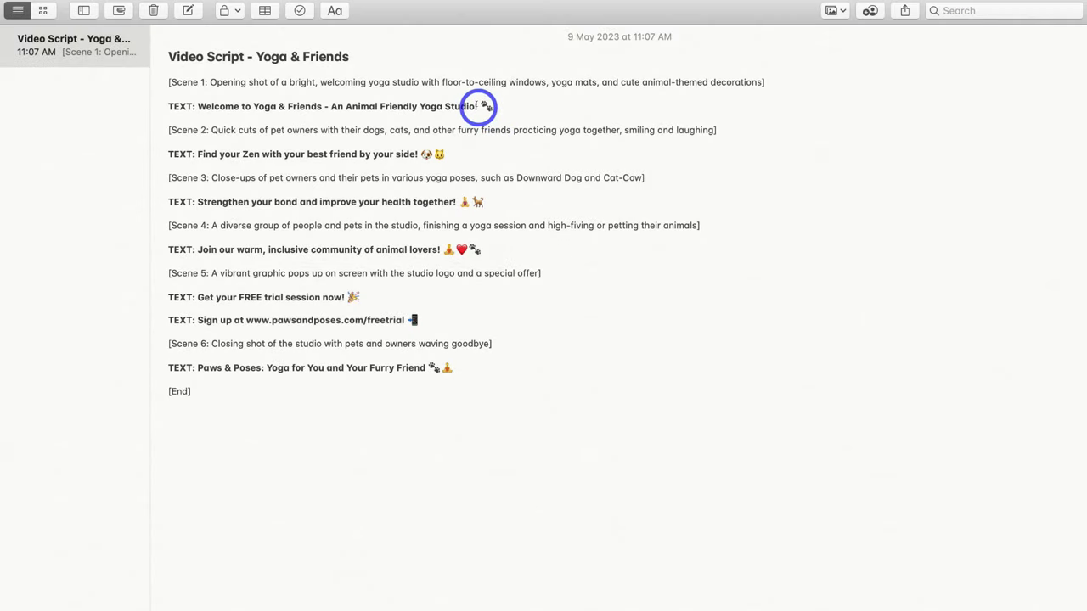
drag(478, 106, 202, 109)
key(ctrl+c)
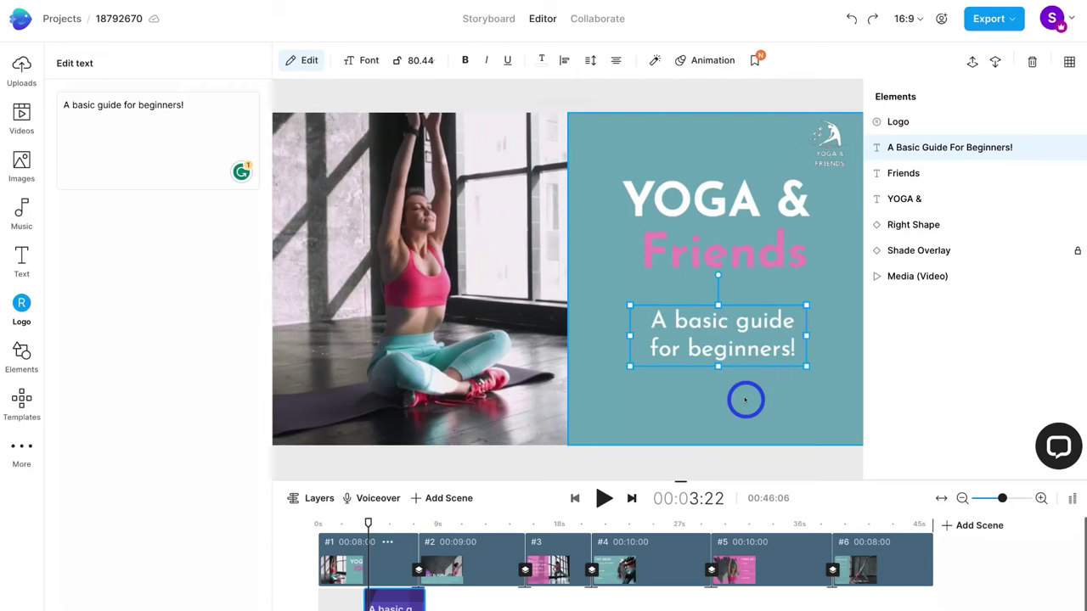
click(216, 114)
drag(216, 115, 56, 102)
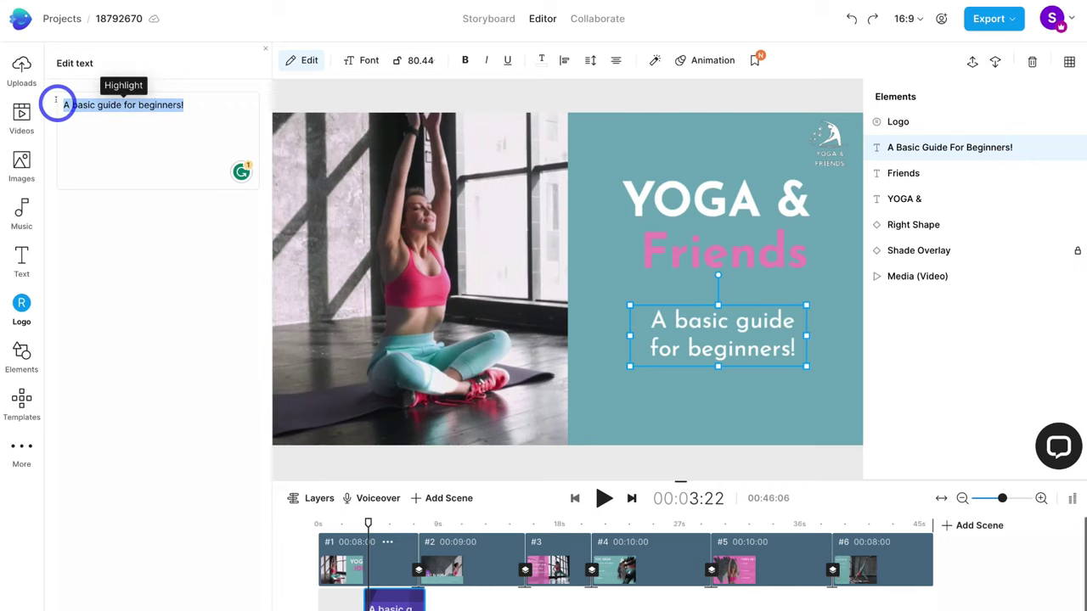
key(ctrl+v)
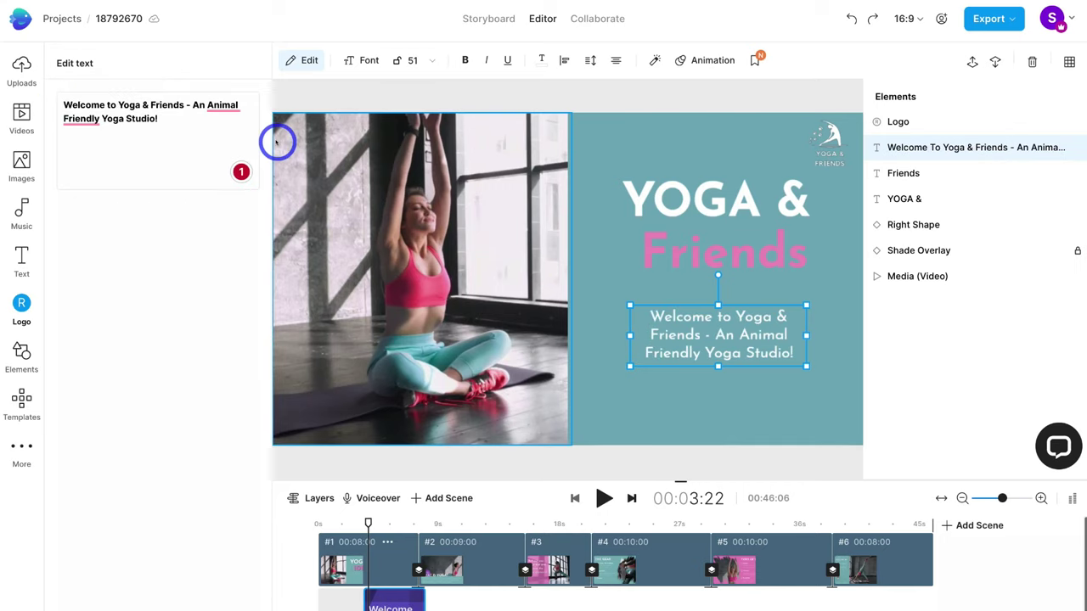
Replace the dash after "Friends" in the welcome text with a line break, then enlarge the text box and center it beneath the title.
click(197, 105)
key(BackSpace)
key(BackSpace)
key(BackSpace)
key(Return)
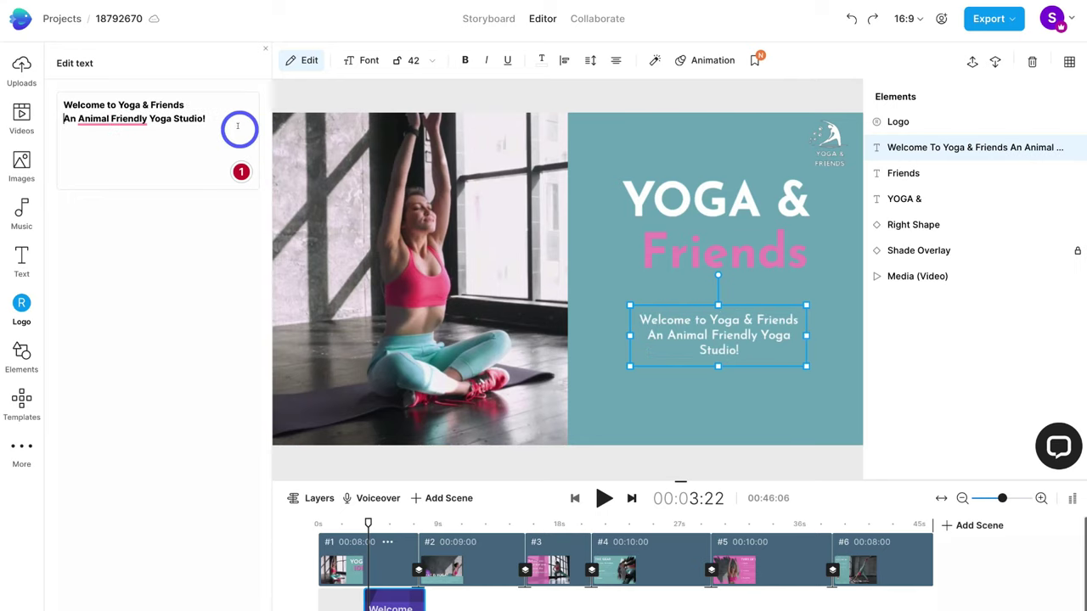
drag(630, 304, 582, 272)
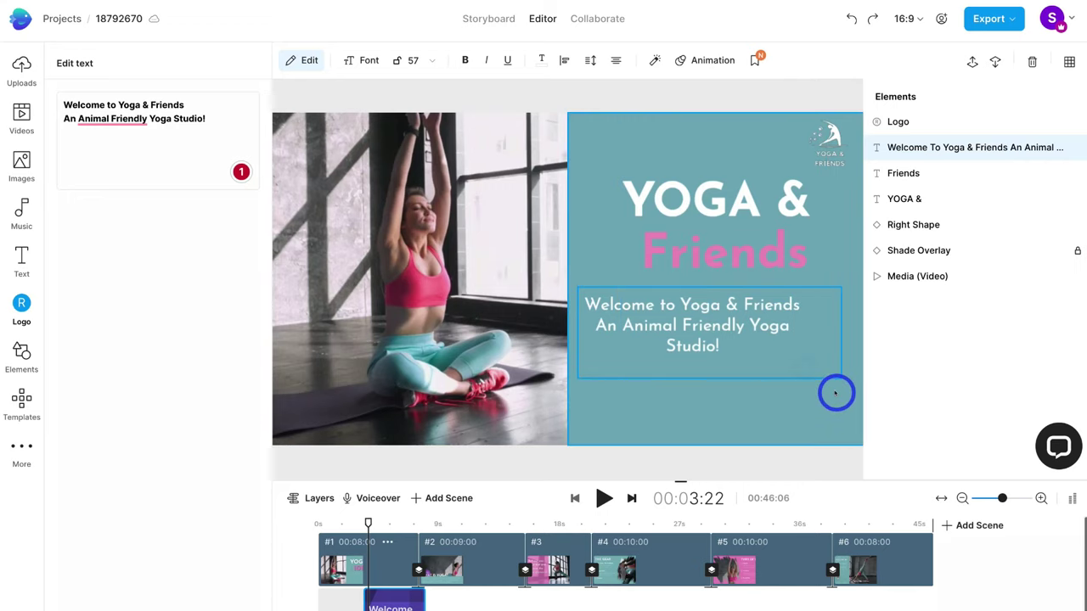
click(724, 336)
drag(731, 337, 739, 350)
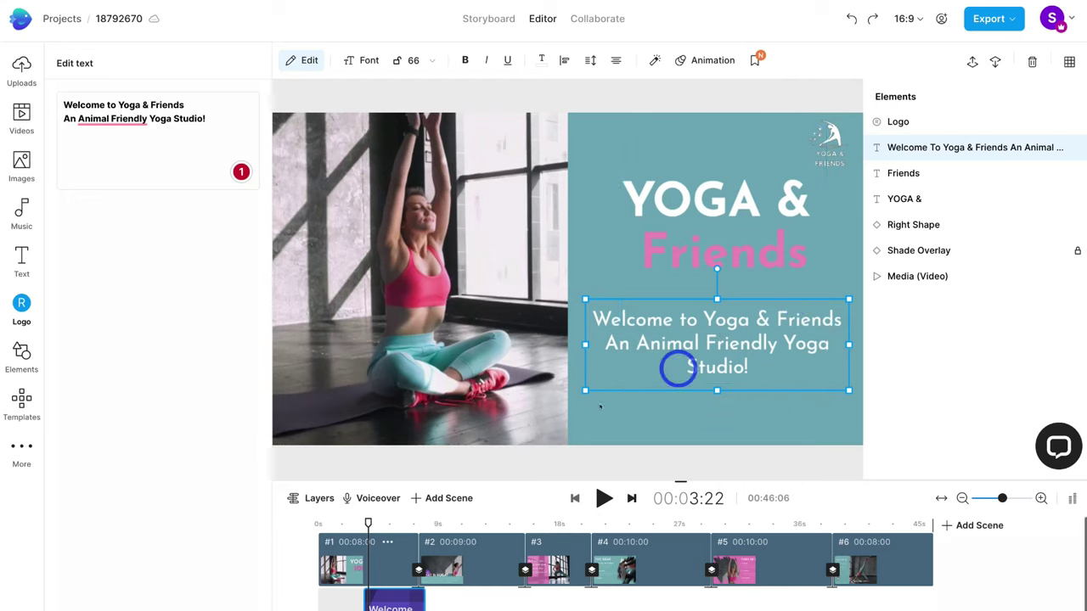
Preview the first scene from its start to check the text animation, and select the flower icon at its end.
click(322, 522)
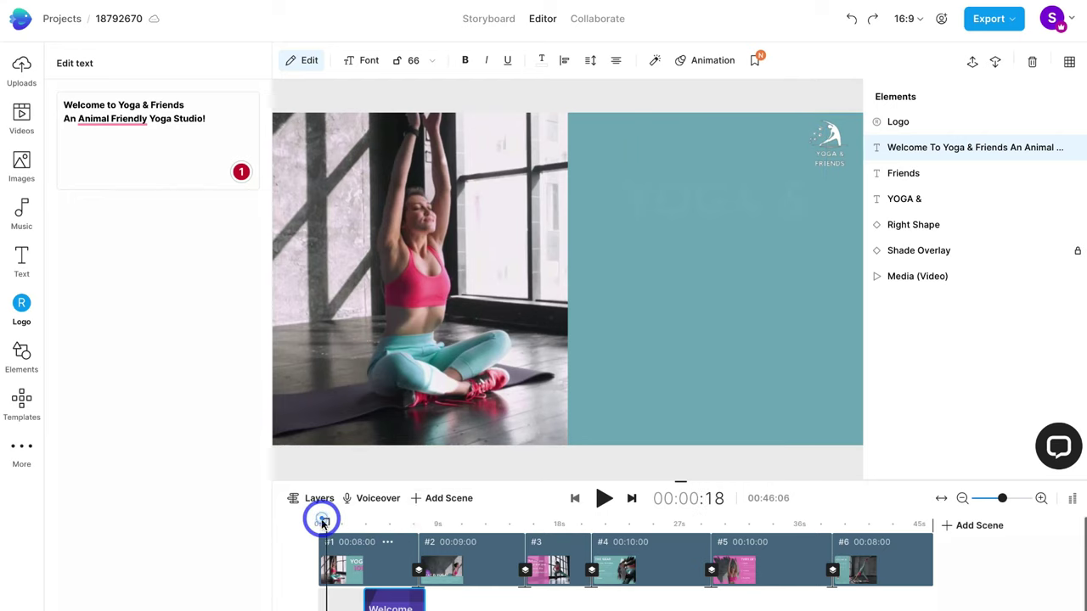
click(312, 520)
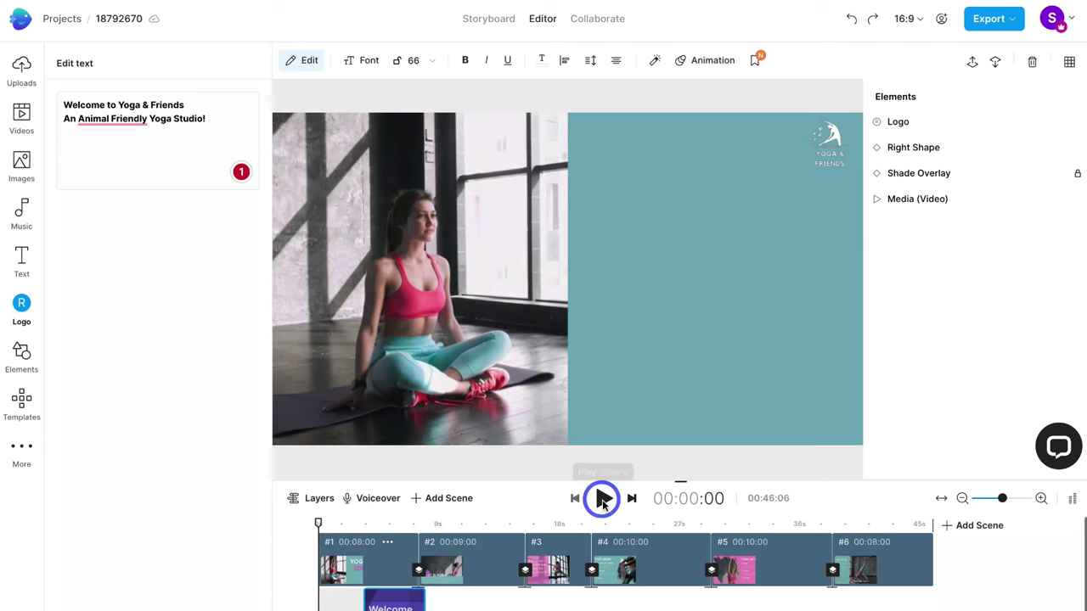
click(603, 498)
drag(375, 524, 409, 524)
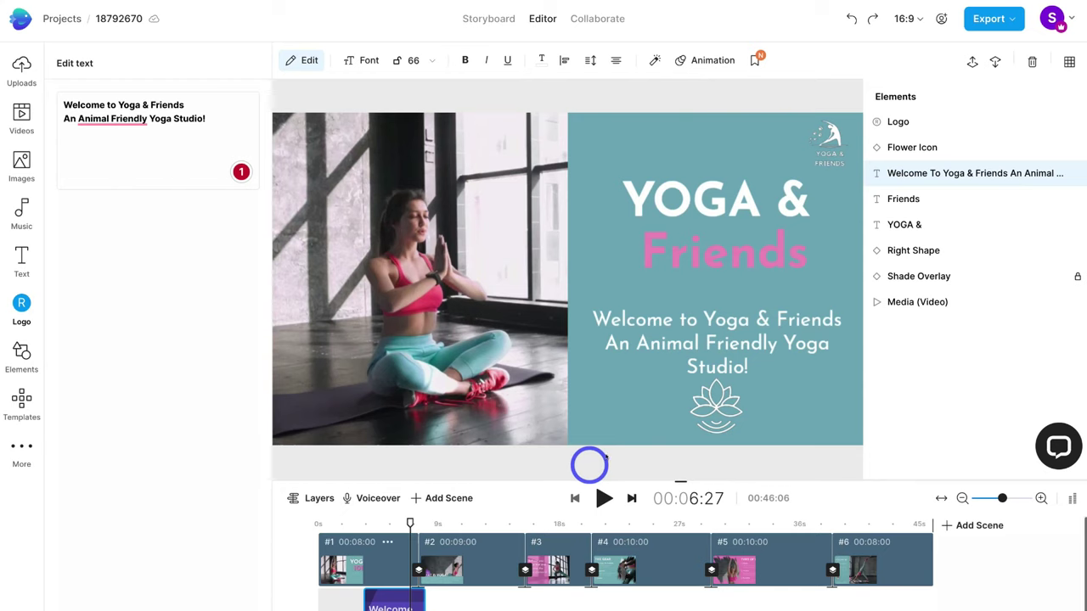
click(718, 411)
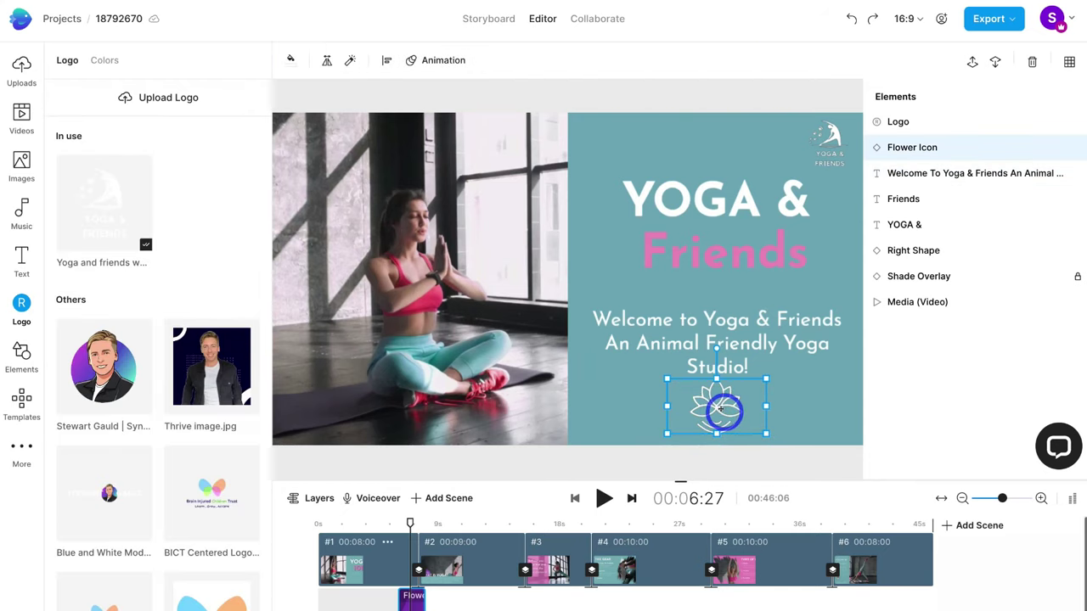
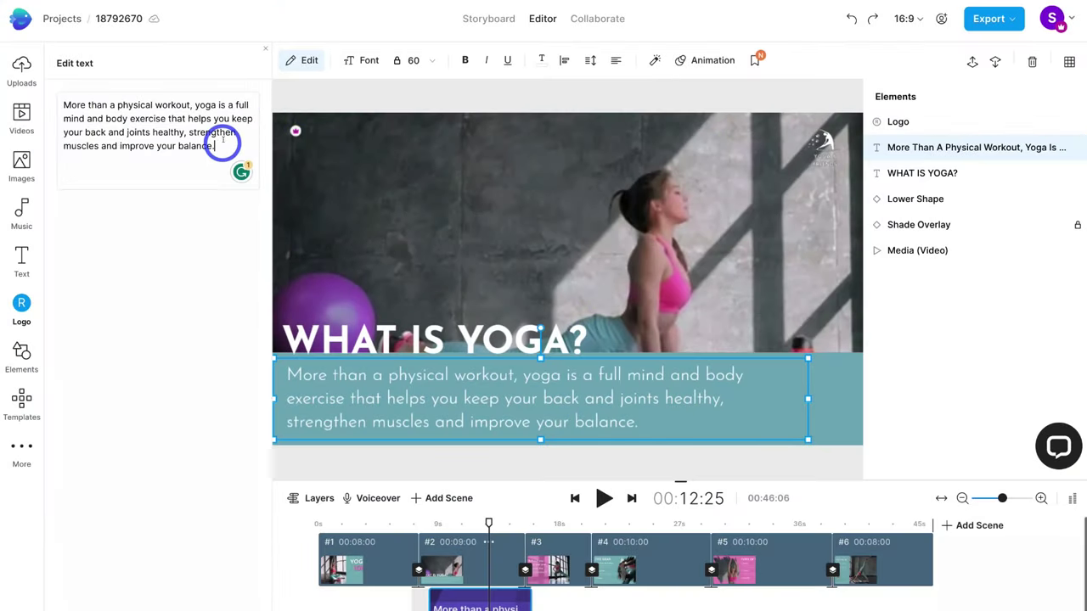
Set scene 2's body text to "Find your Zen with your best friend by your side!" and its heading, enlarged, to "YOGA WITH YOUR FURRY FRIEND!".
drag(221, 144, 60, 102)
text(Find your Zen with your best friend by your side!)
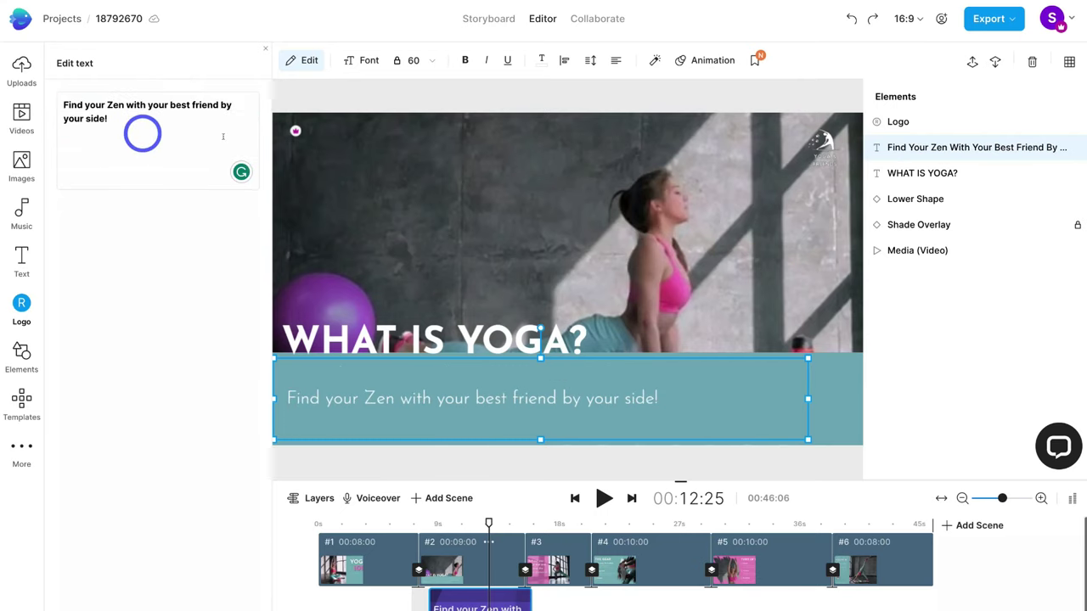
click(396, 339)
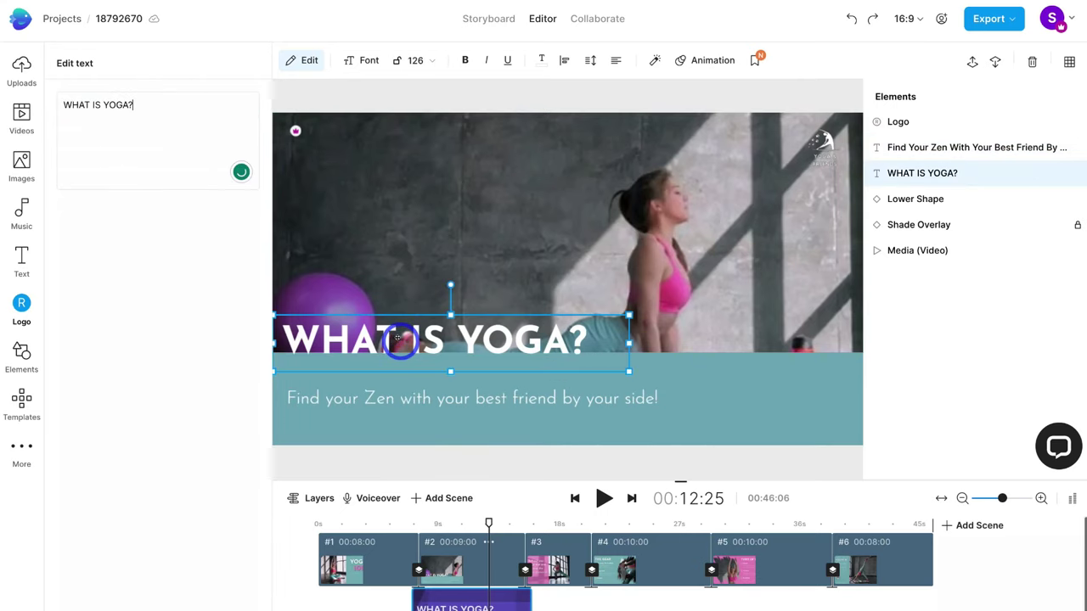
drag(135, 105, 61, 105)
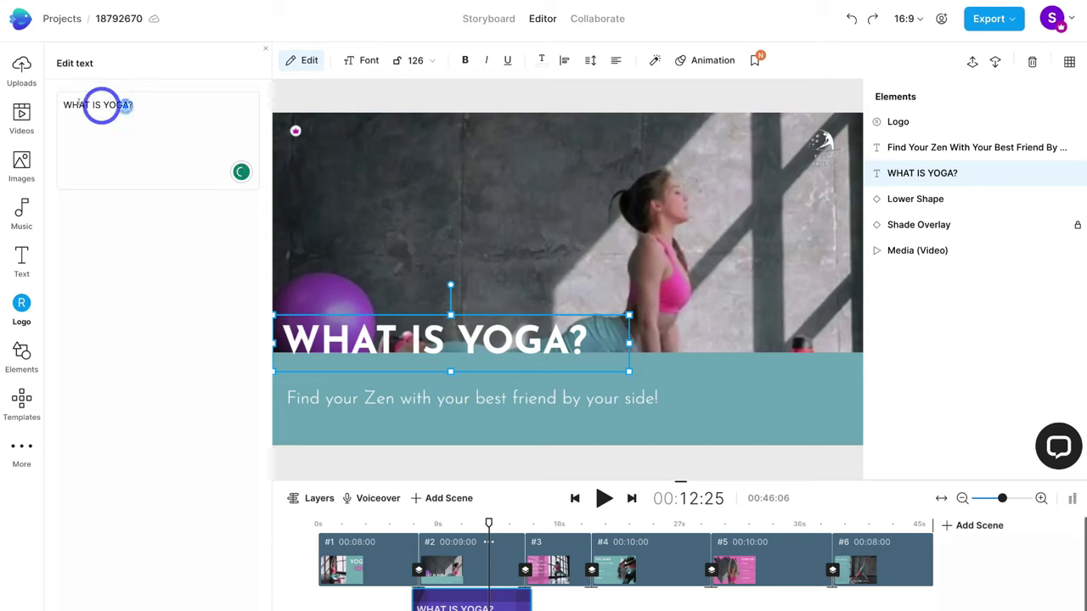
text(YOGA WITH YOUR FURRY FRIEND!)
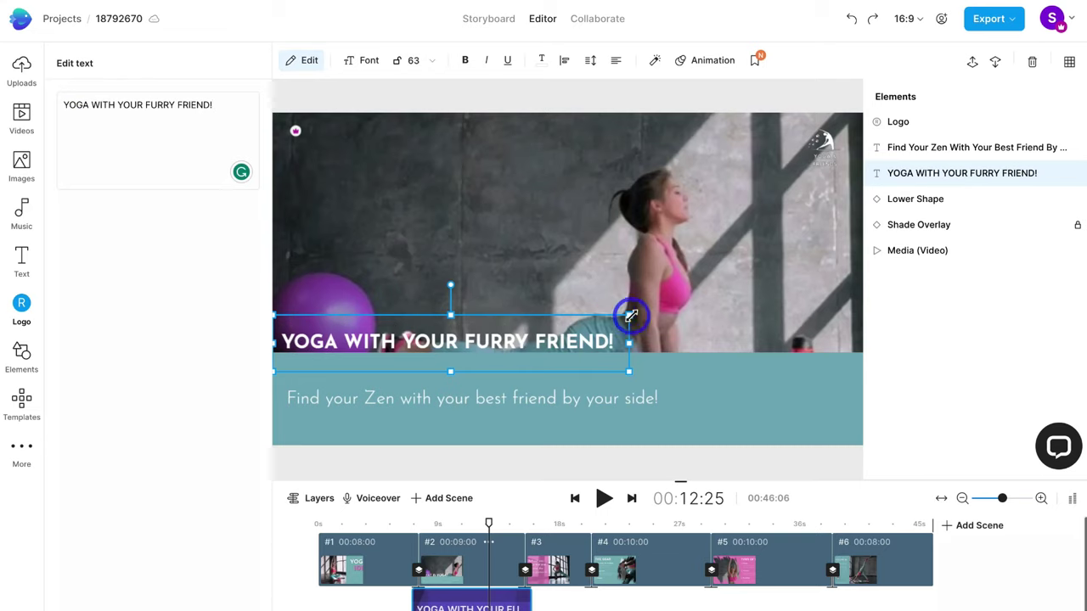
drag(630, 316, 836, 305)
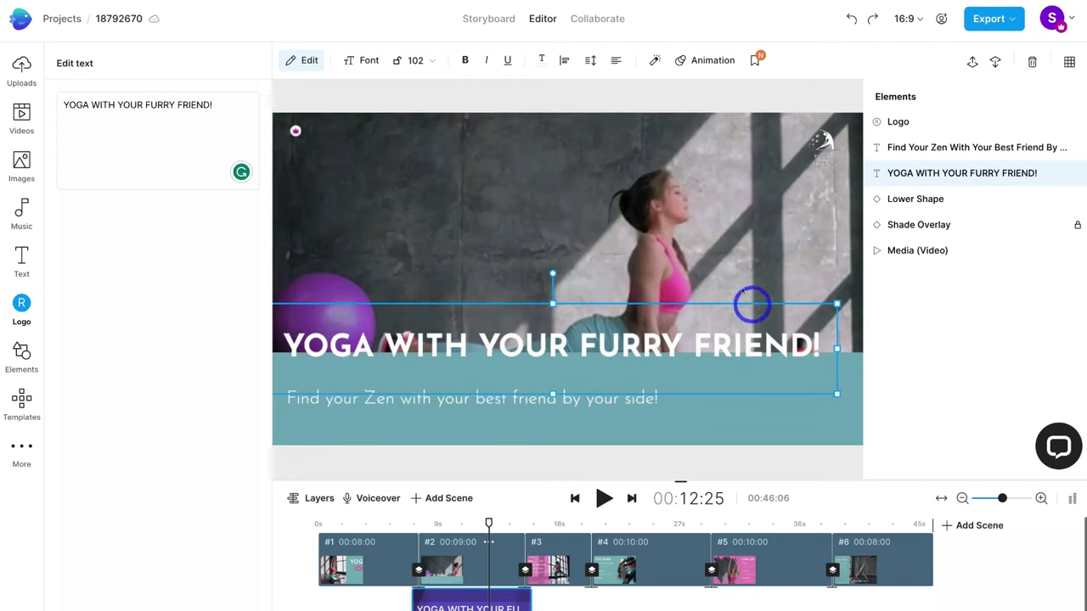
Select scene 2's background video and search the stock videos for "dog yoga".
click(679, 235)
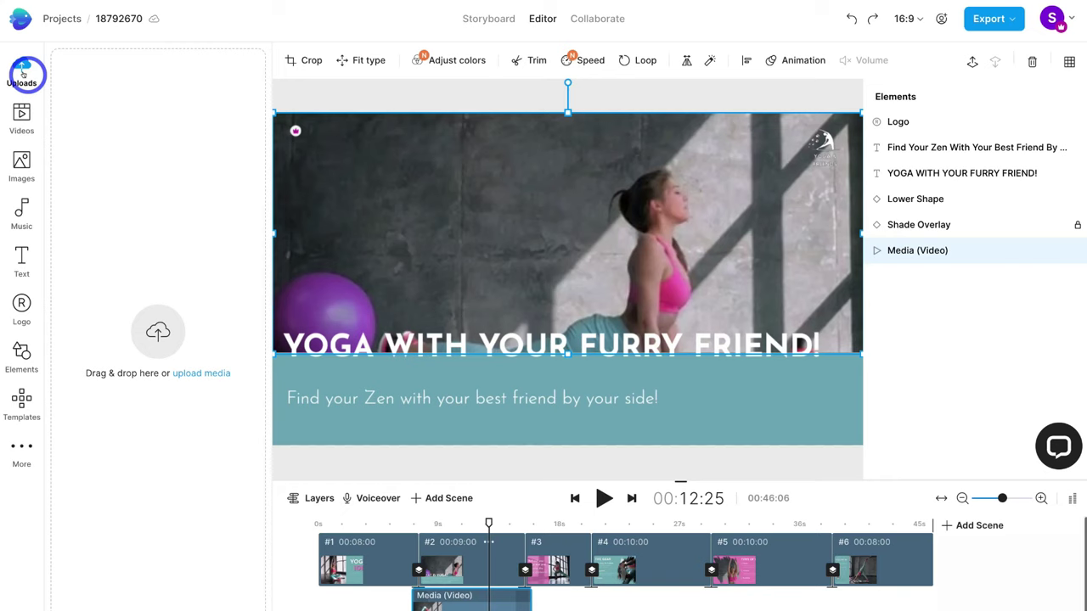
click(21, 116)
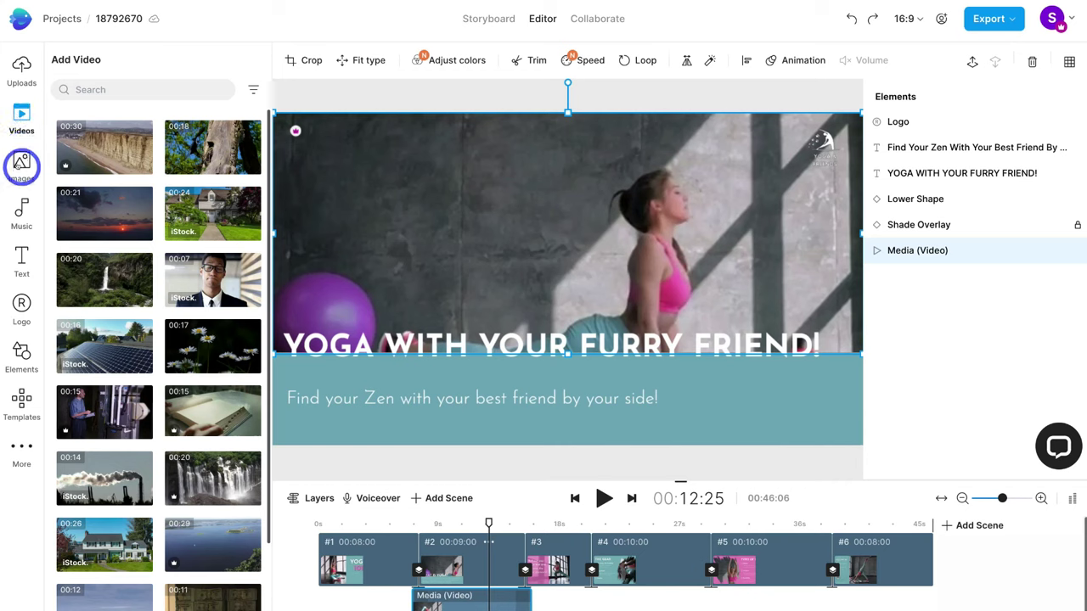
click(104, 89)
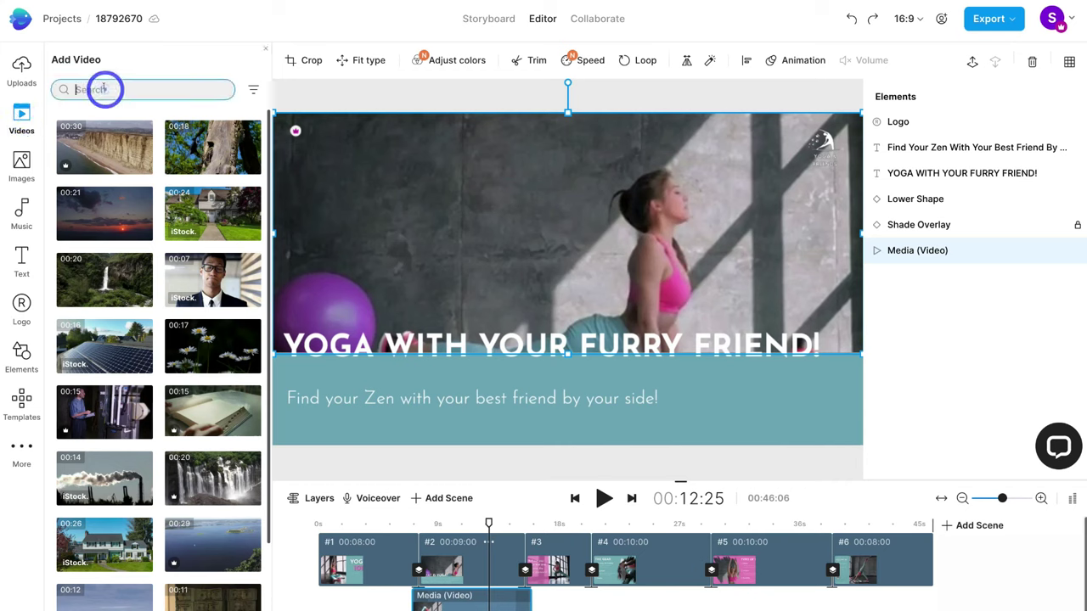
text(dog yoga)
key(Return)
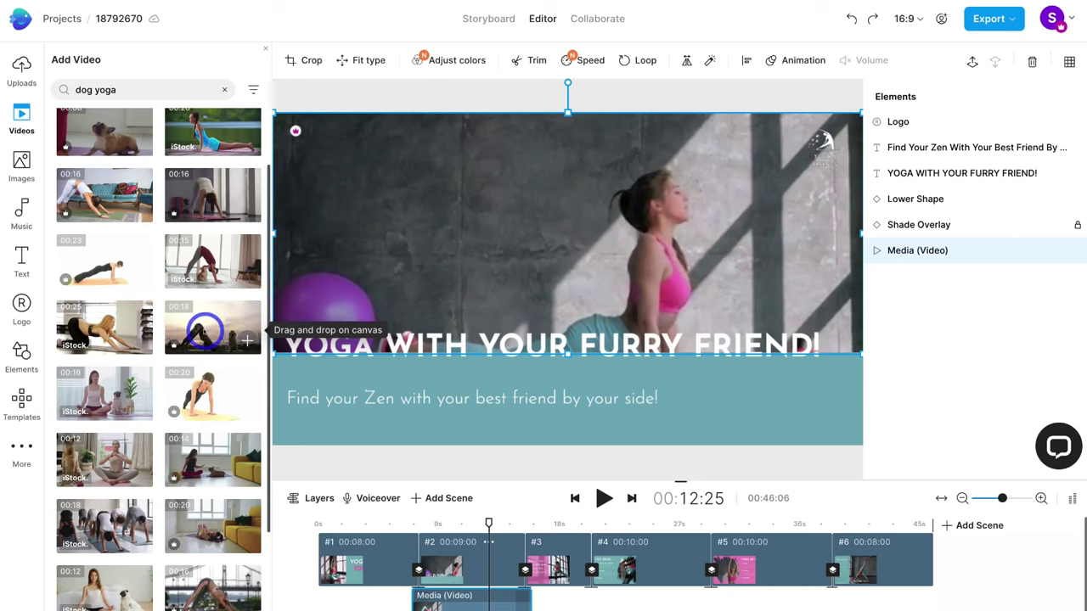
Replace scene 2's background with the 18-second sunset clip of a woman doing yoga beside a dog, trimmed to fit the scene.
drag(204, 329, 500, 243)
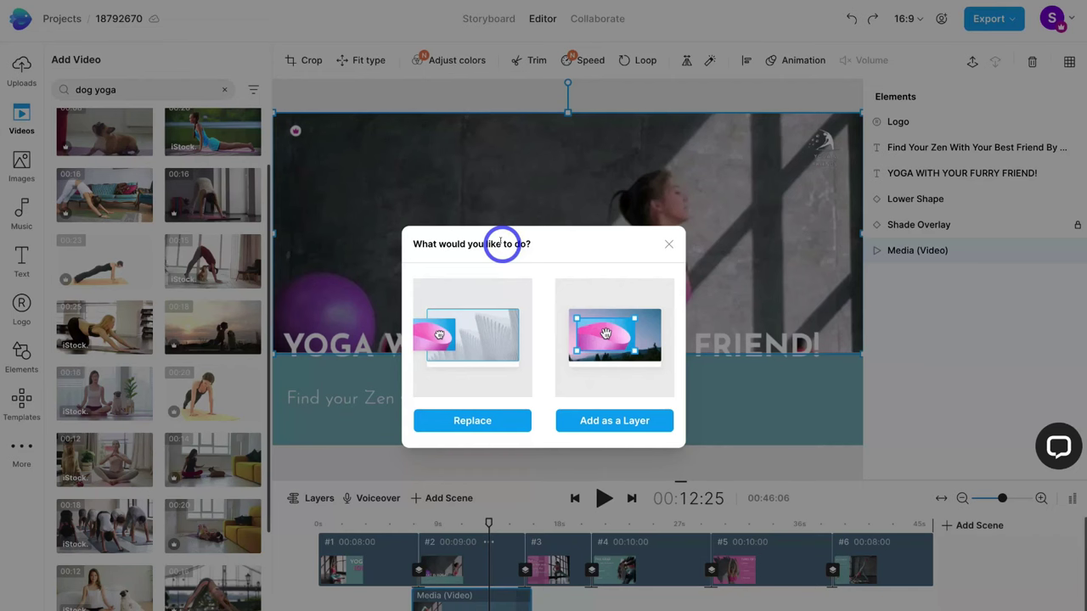
click(483, 422)
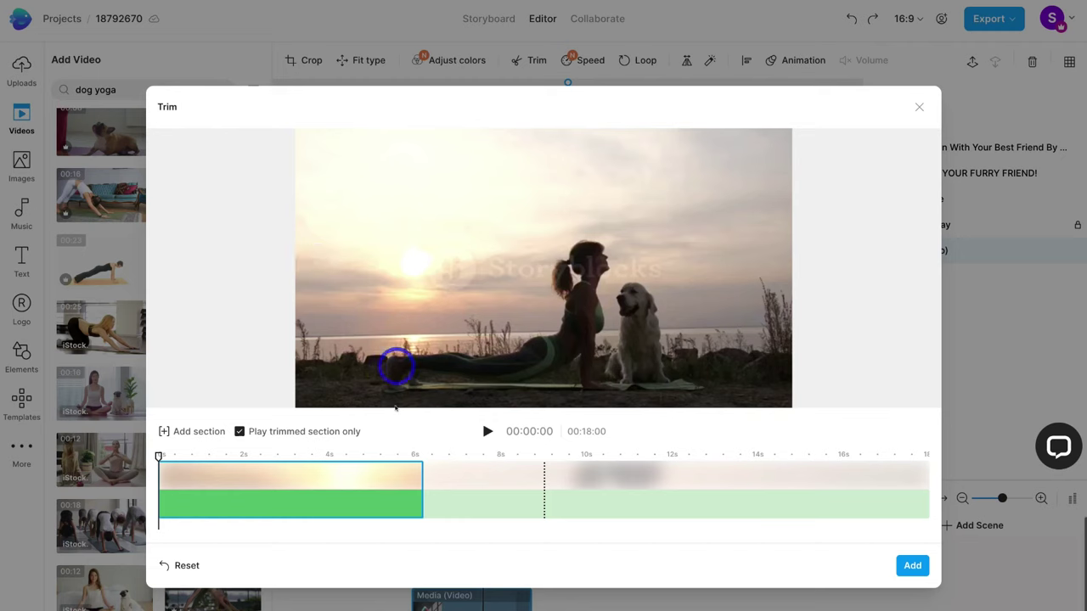
drag(425, 474, 560, 478)
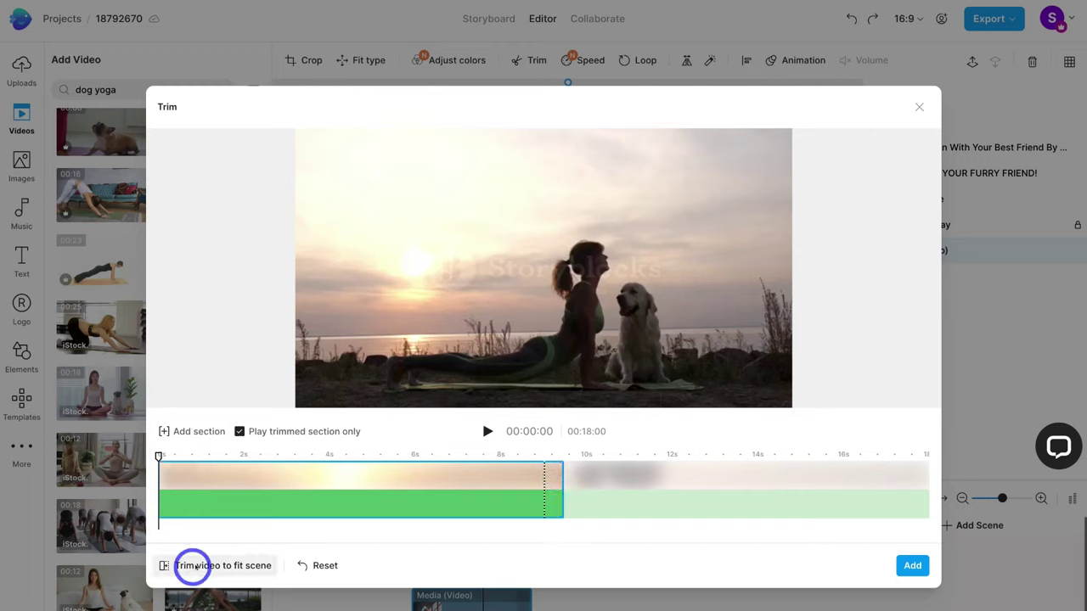
click(239, 566)
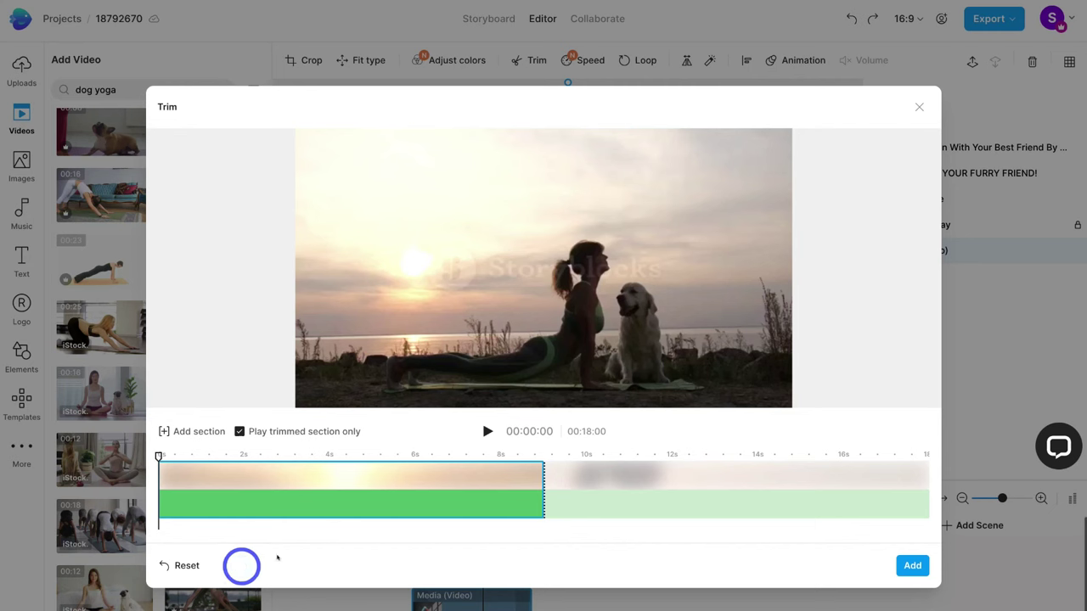
click(910, 565)
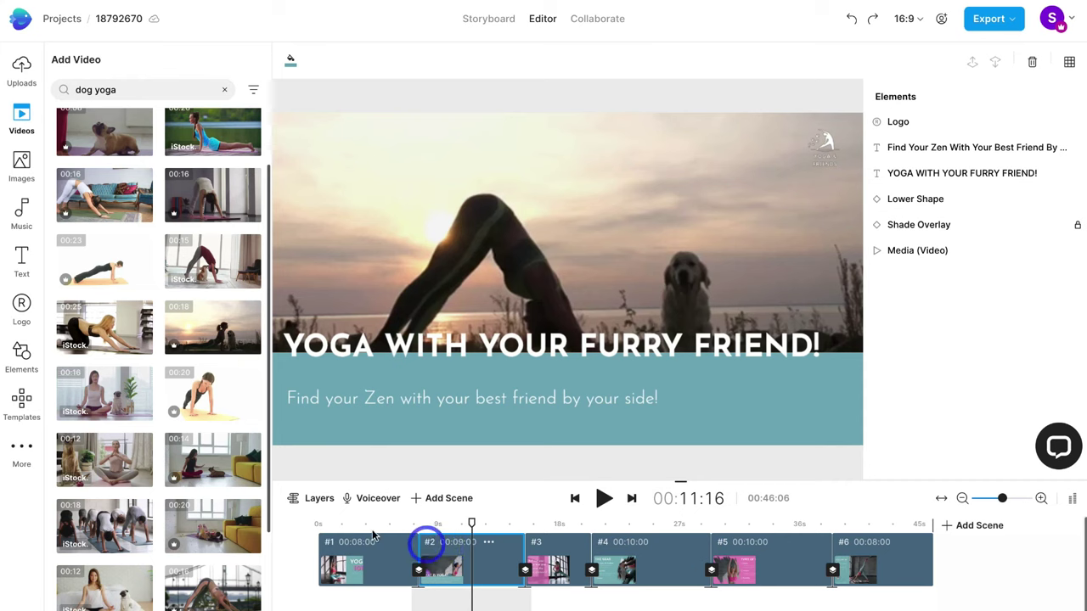
Play the video from the beginning into scene 3 to review the first two edited scenes, then stop playback.
click(326, 522)
drag(326, 521, 317, 521)
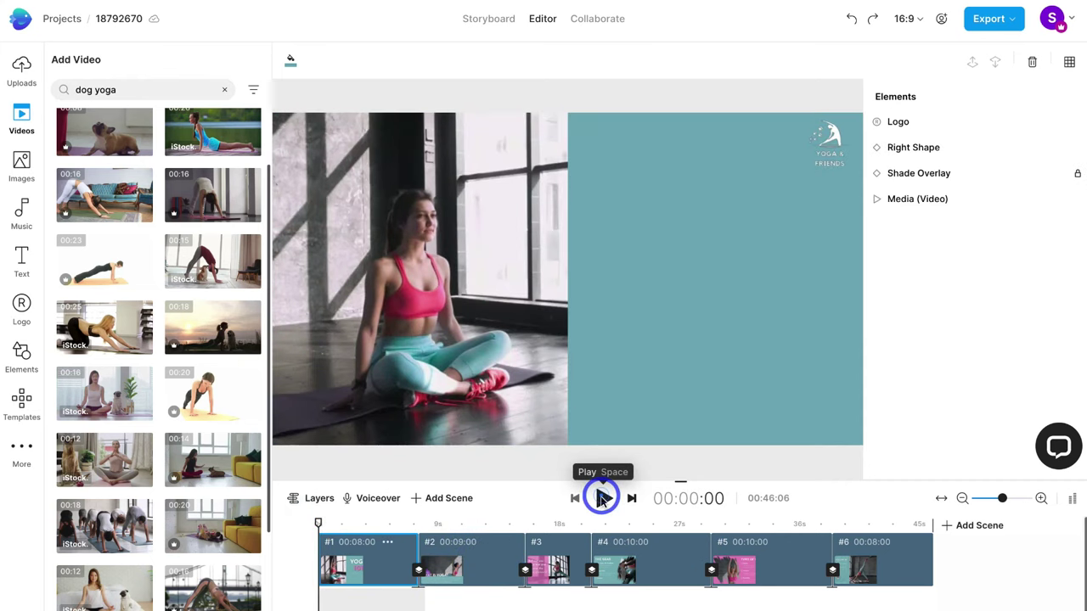
click(601, 499)
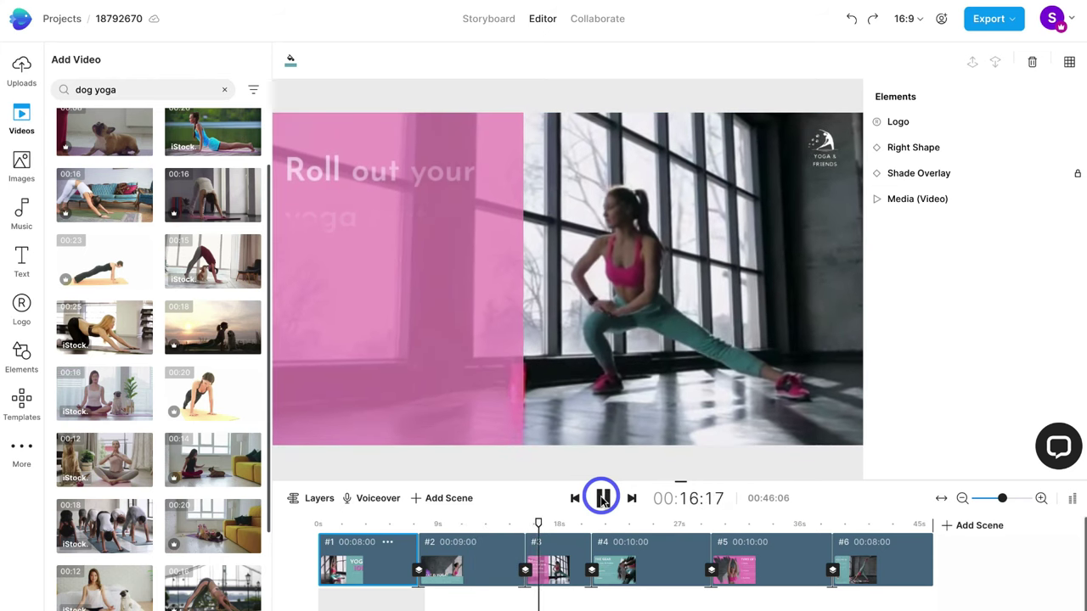
click(601, 499)
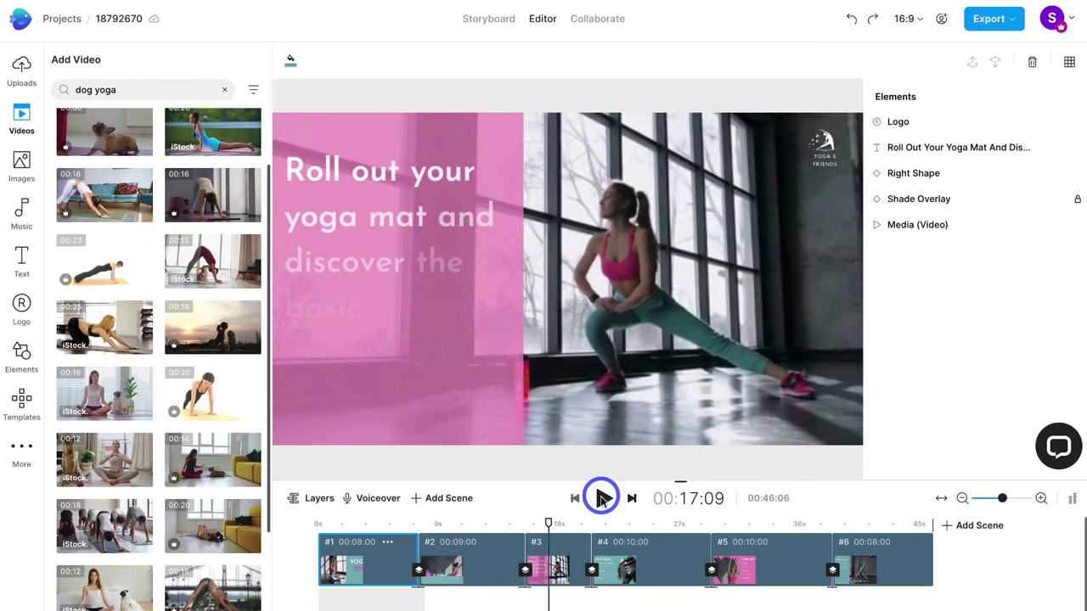